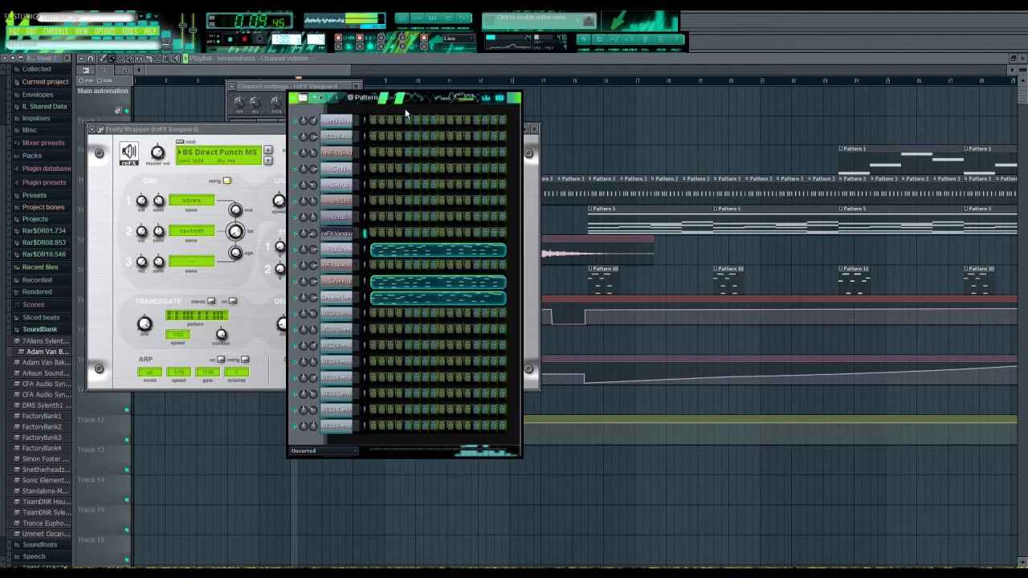
Inspect the Sytrus synth on the seriousbass channel, select Pattern 2 and return to the playlist.
click(340, 120)
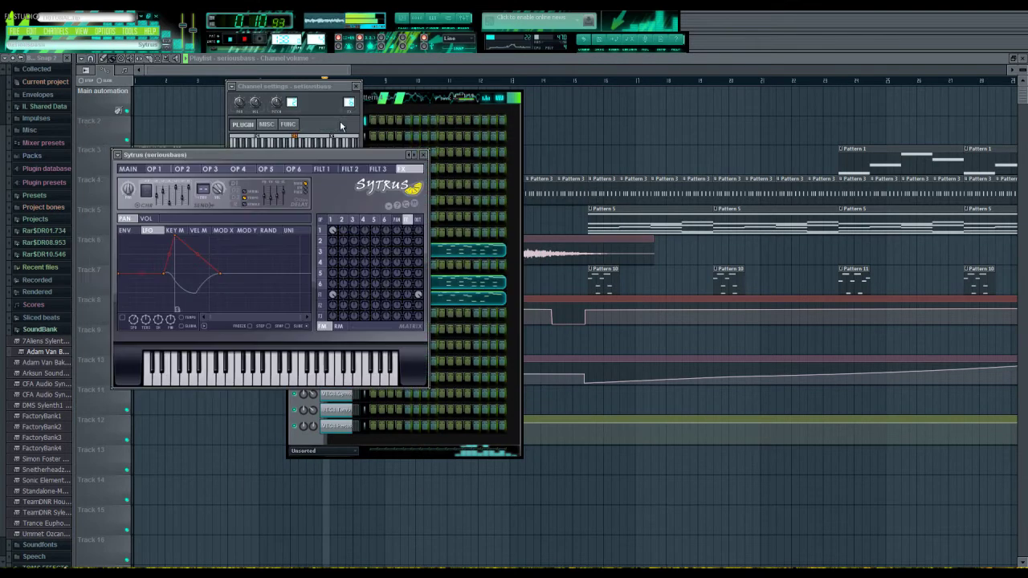
click(412, 103)
drag(319, 40, 320, 45)
click(447, 57)
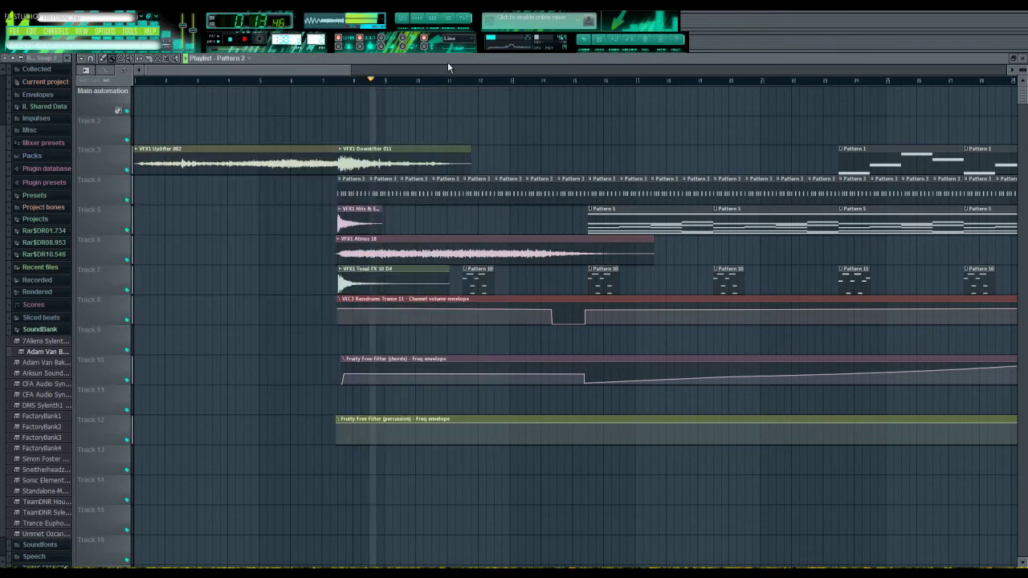
View the Pluckiness notes of Pattern 10 in the piano roll and its channels in the step sequencer.
double_click(481, 281)
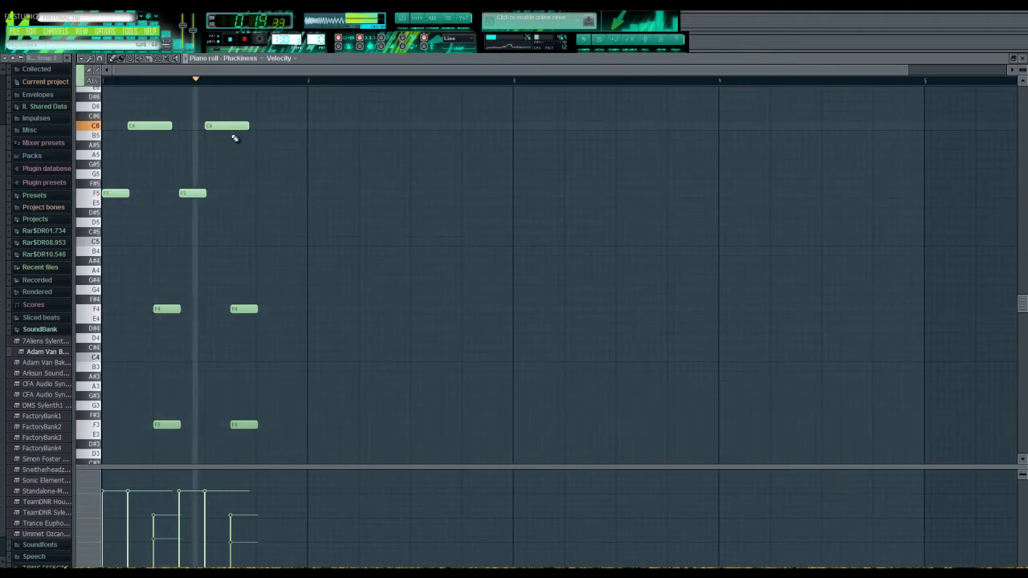
click(404, 20)
click(417, 20)
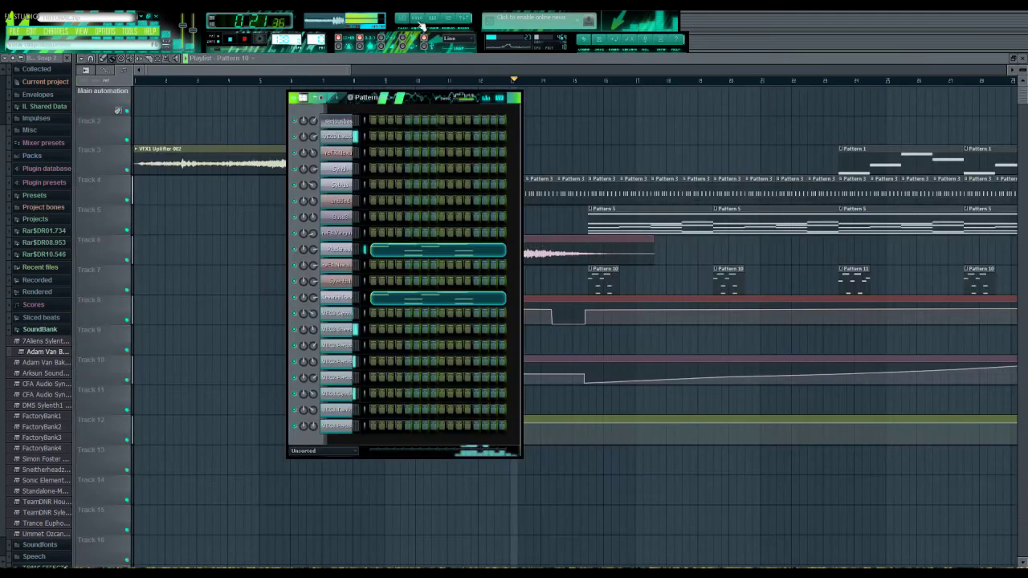
Inspect the Fruity Multiband Compressor and Fruity Compressor on the bass drum mixer track.
drag(300, 70, 363, 70)
key(F9)
click(202, 283)
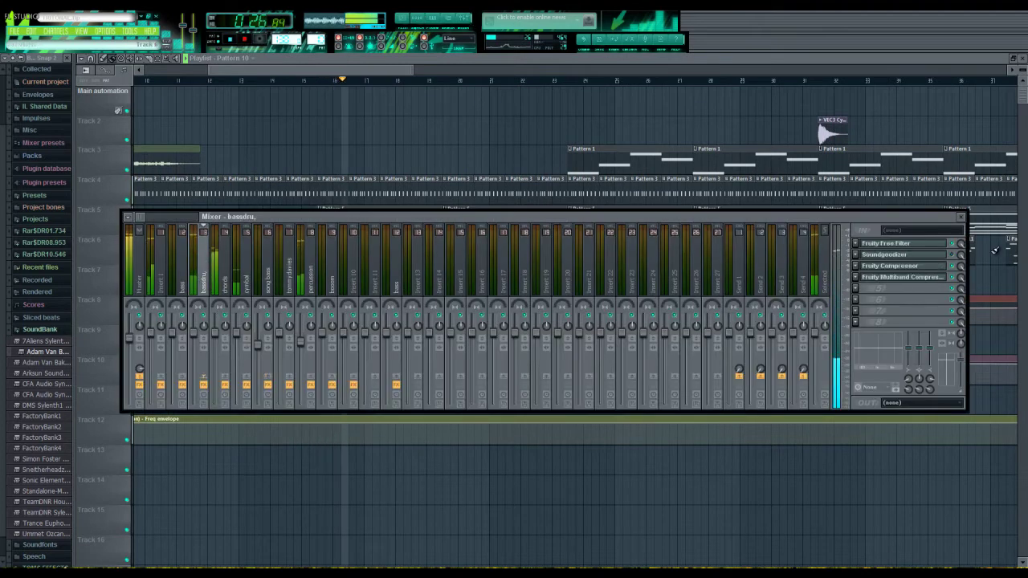
click(920, 277)
click(916, 277)
click(890, 266)
click(361, 223)
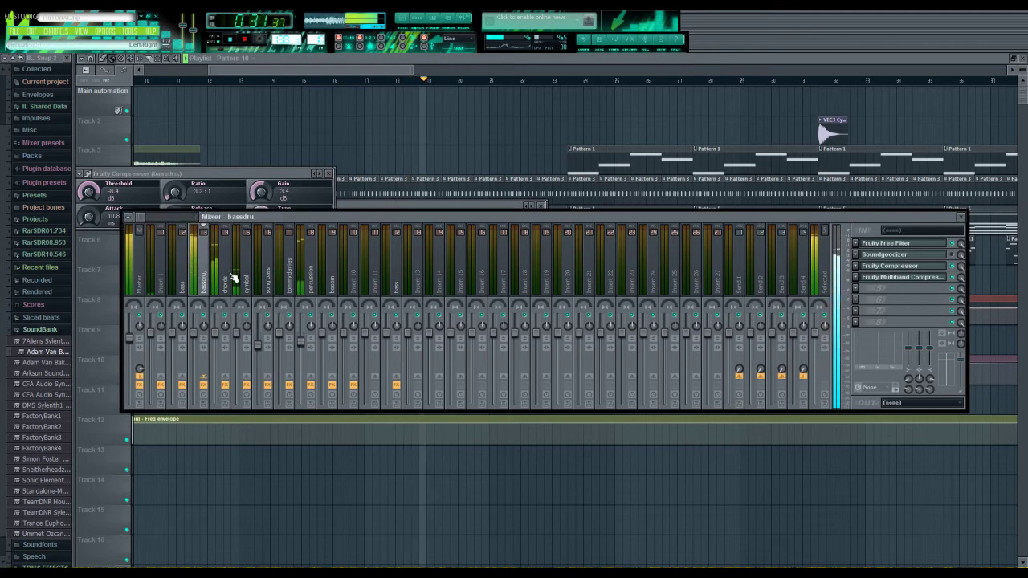
Inspect Gross Beat's volume sidechain envelope and the Fruity Parametric EQ 2 curve on the chords mixer track.
click(228, 281)
click(912, 312)
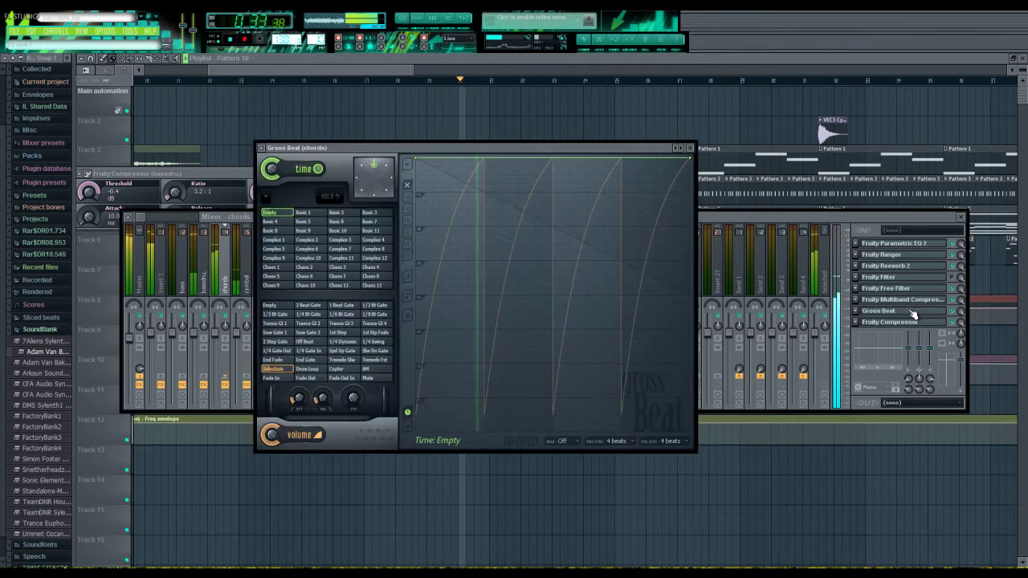
click(408, 412)
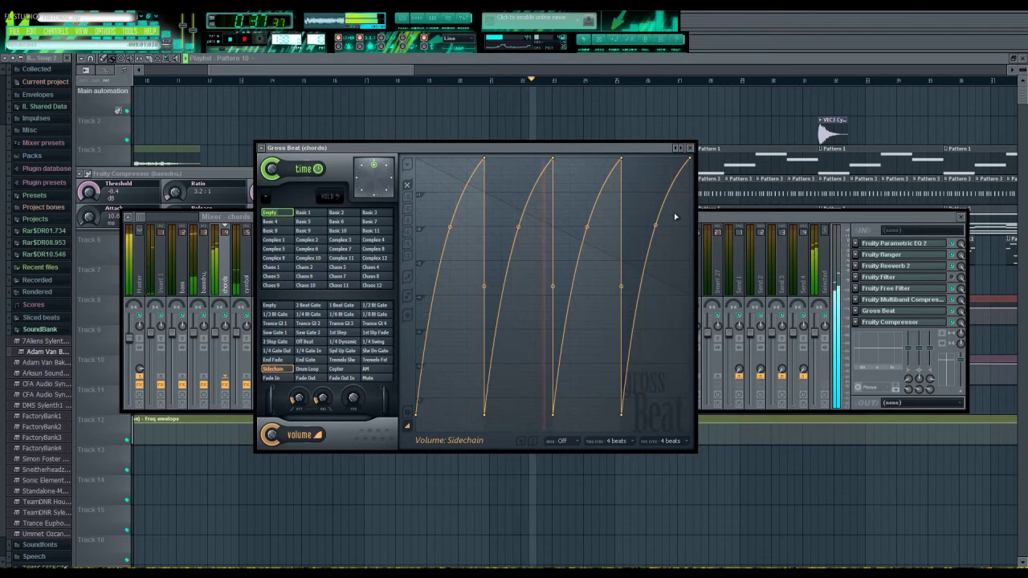
click(897, 247)
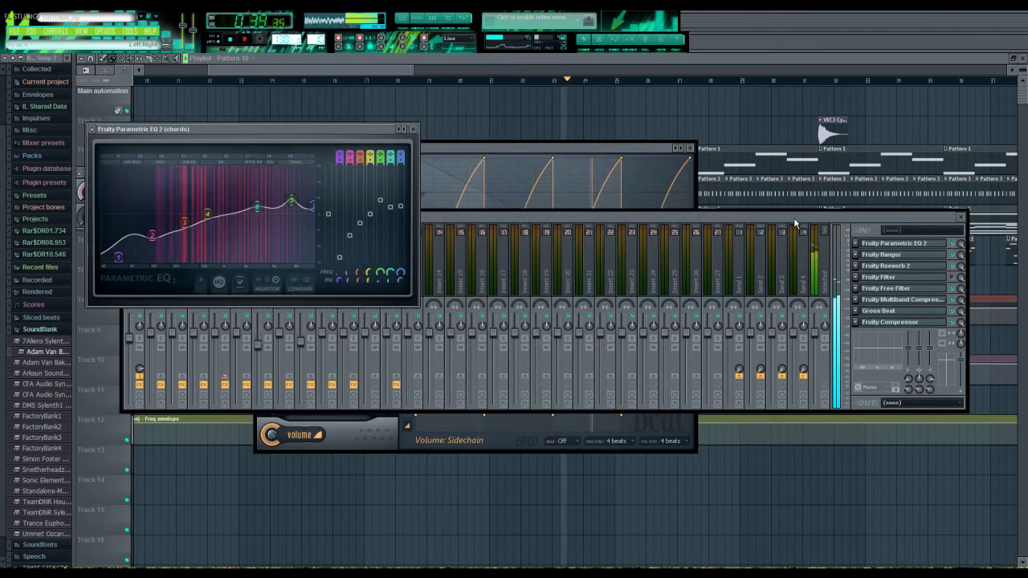
click(794, 217)
Inspect the PSP VintageWarmer 2 settings on the song bass mixer track.
click(261, 272)
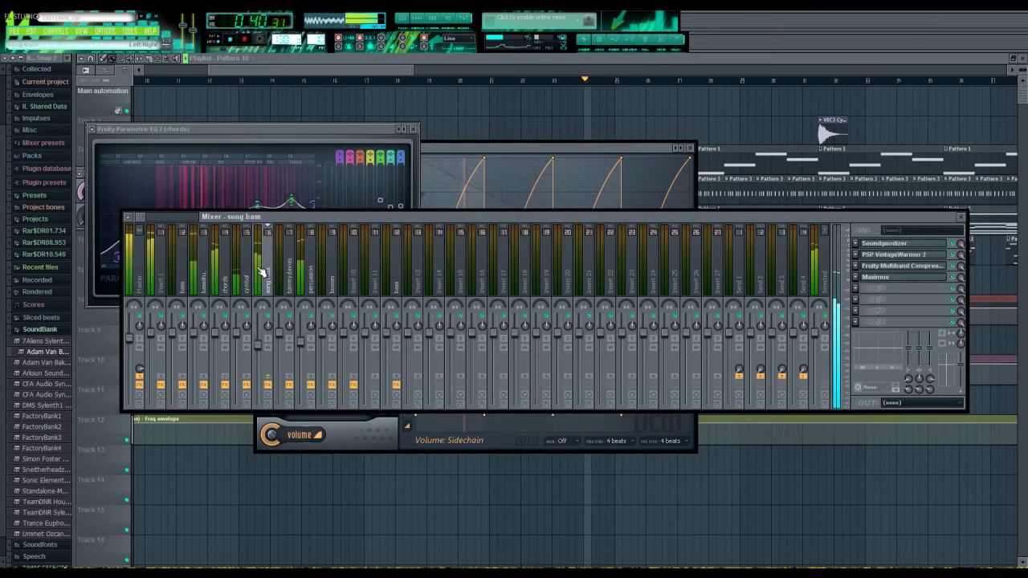
click(920, 255)
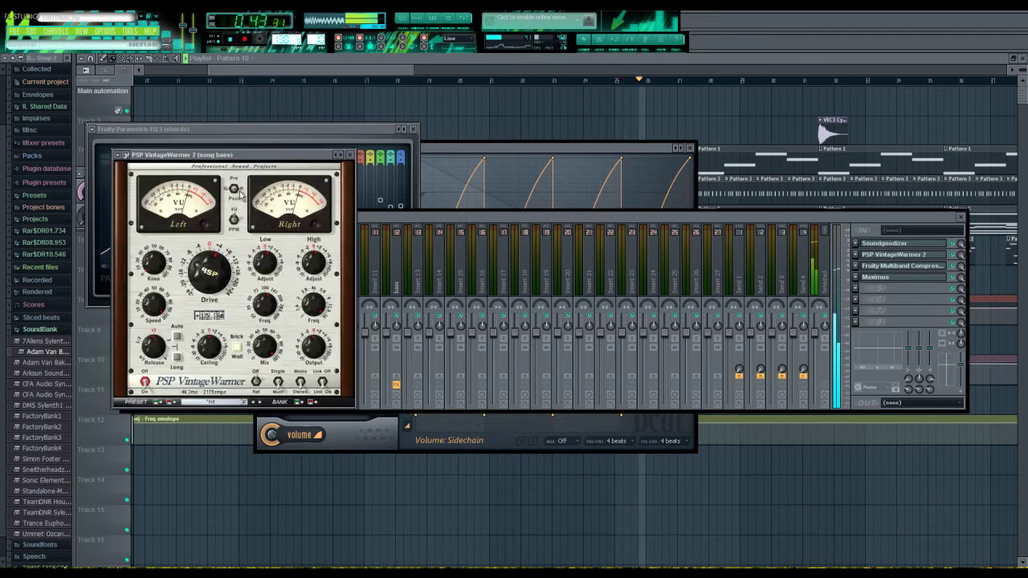
click(369, 218)
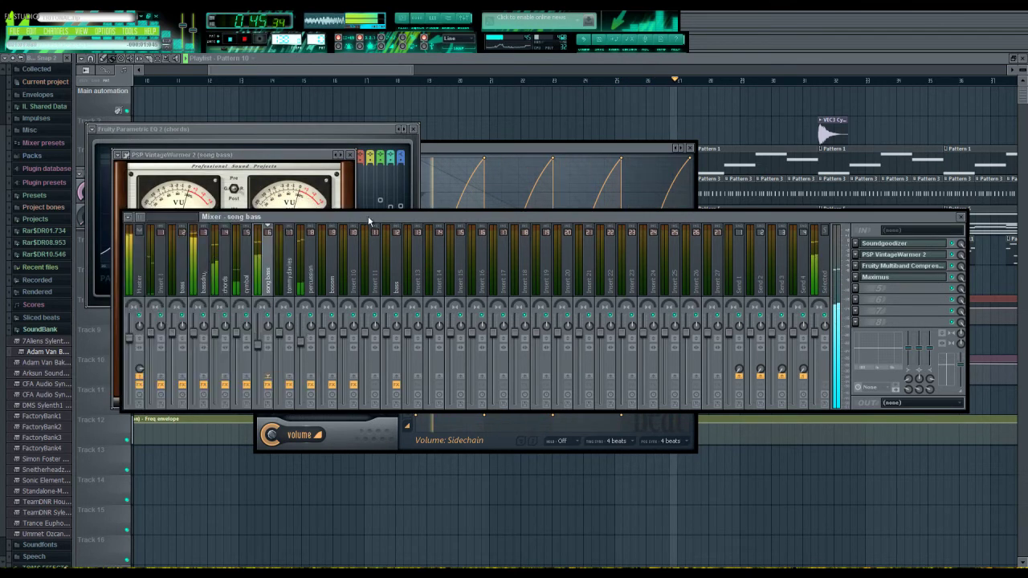
Review the effects on the Master and percussion mixer tracks, inspect the percussion ModernCompressor, and close the open plugin windows.
click(135, 271)
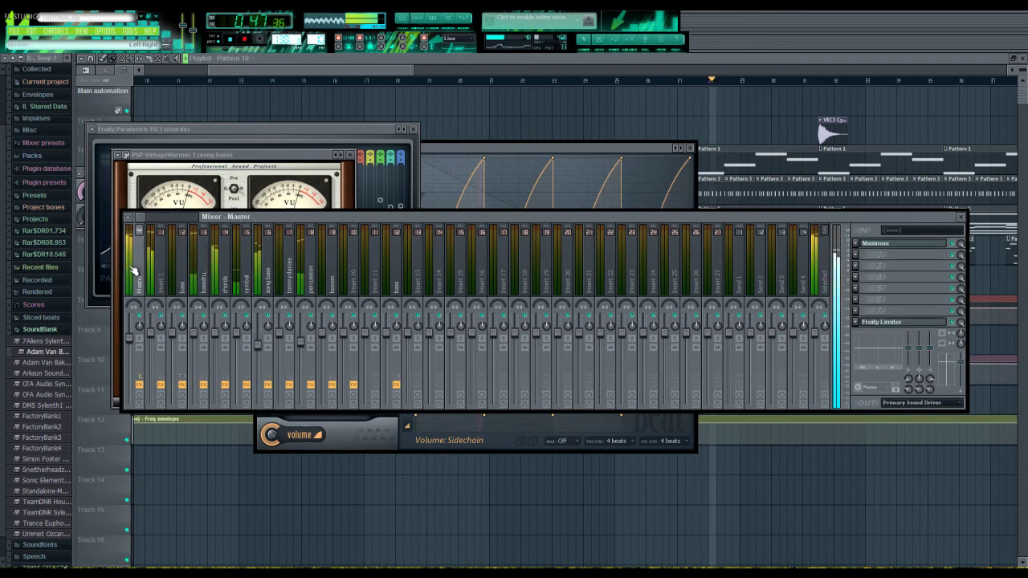
click(313, 275)
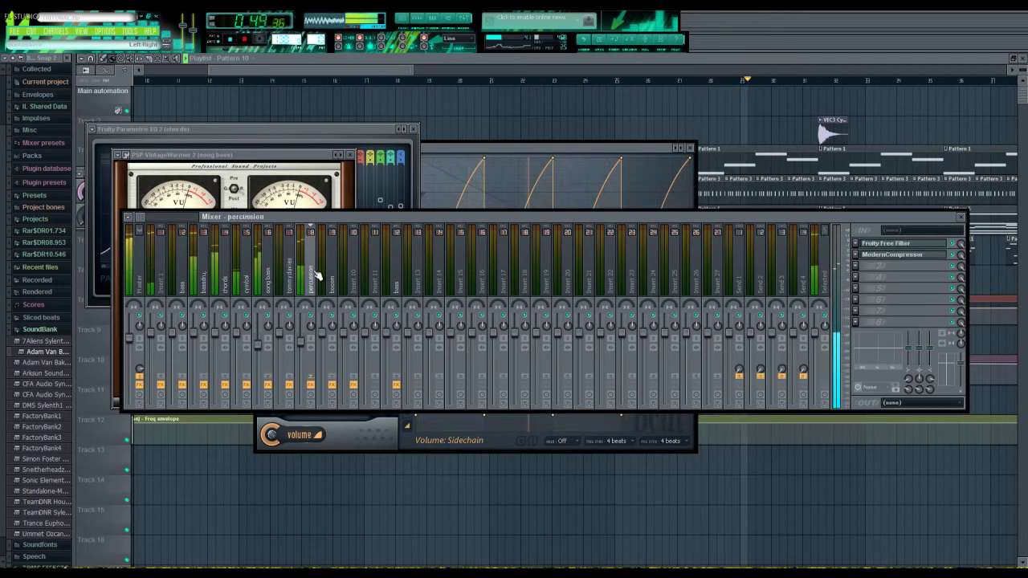
click(923, 256)
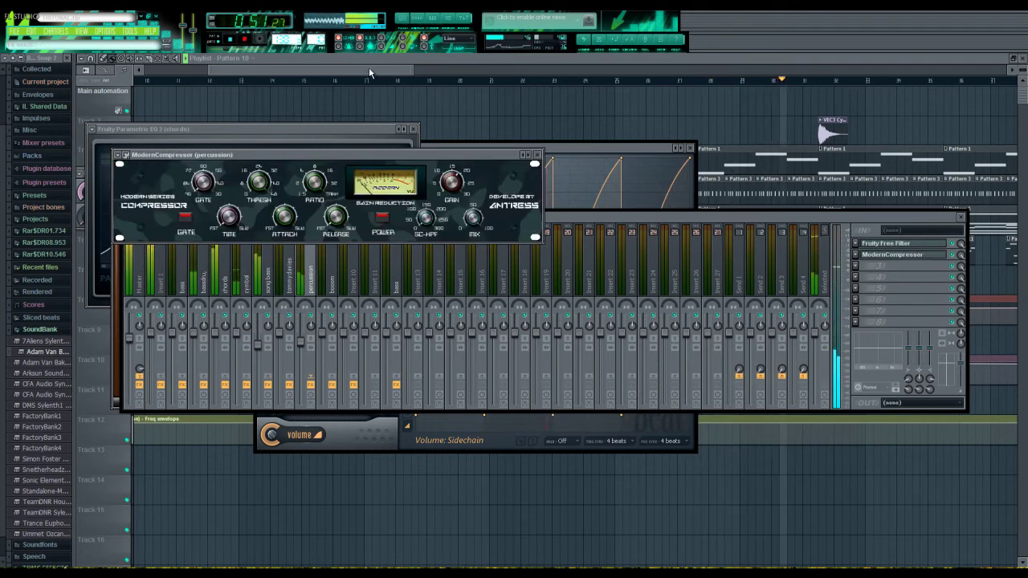
key(F12)
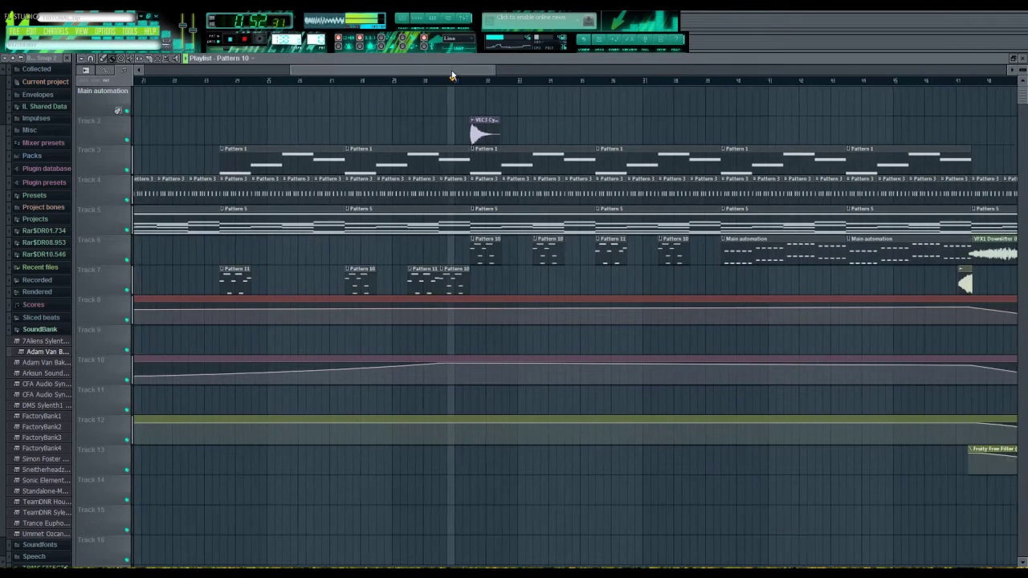
Display Pattern 3 in the step sequencer and inspect the sample settings of the VEC3 Bassdrums Trance 11 channel.
click(424, 21)
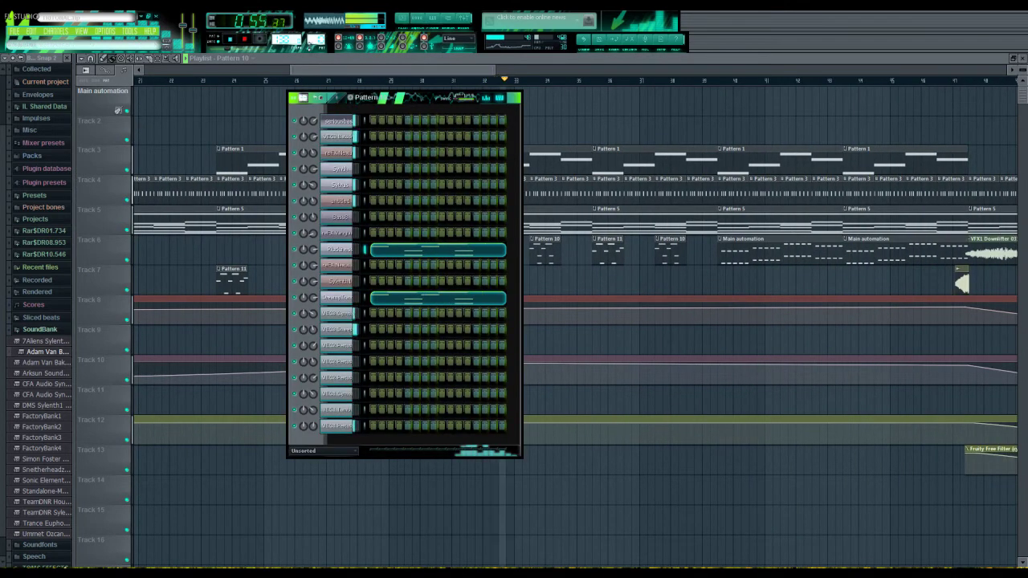
key(1)
mouse_move(319, 81)
mouse_down()
mouse_move(319, 48)
mouse_move(319, 71)
mouse_up()
click(337, 137)
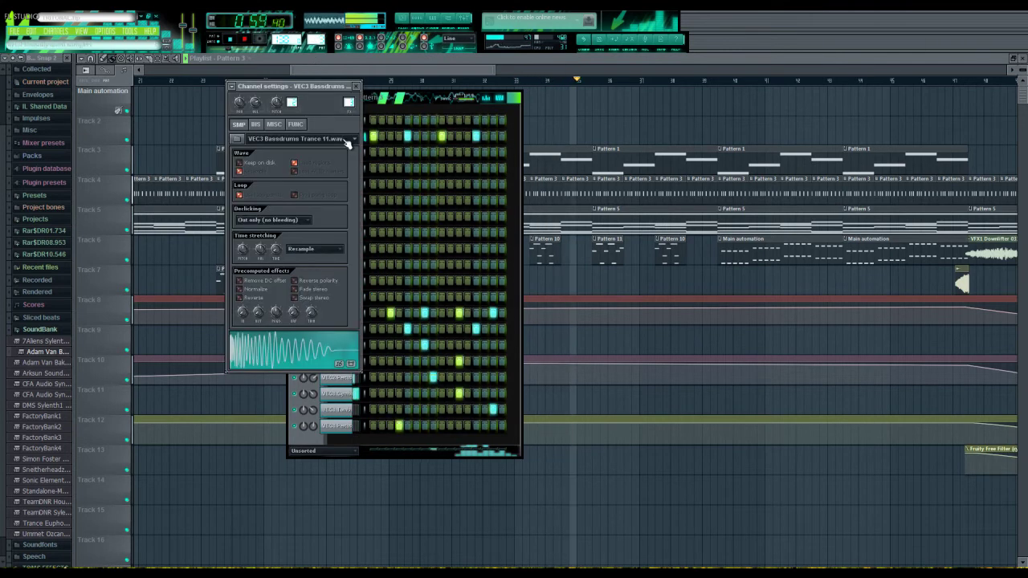
click(516, 366)
Inspect the sample settings of Pattern 3's open hi-hat, snare, percussion and tambourine channels, moving the settings window clear of the step sequencer.
click(331, 314)
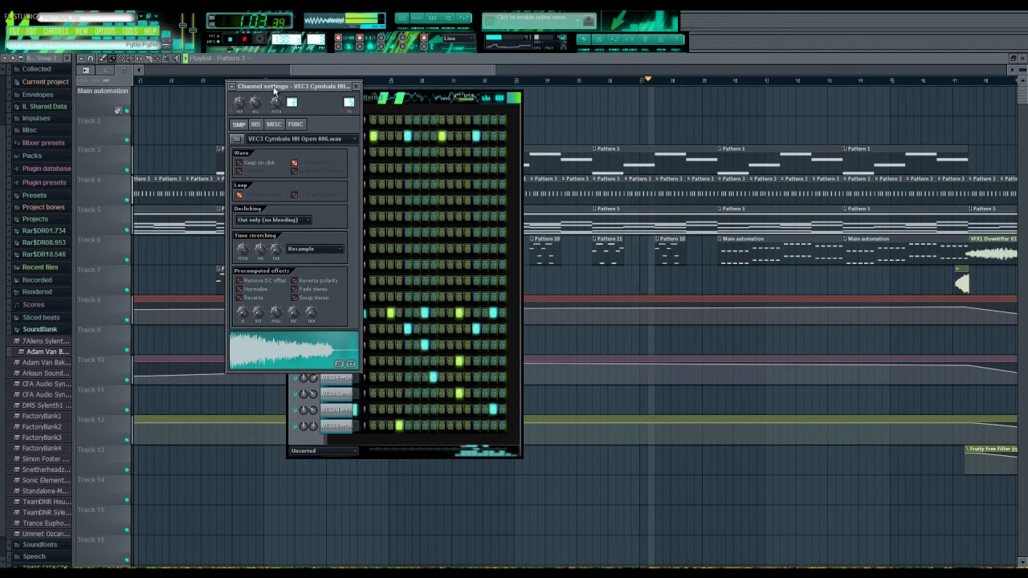
drag(273, 86, 185, 86)
click(344, 331)
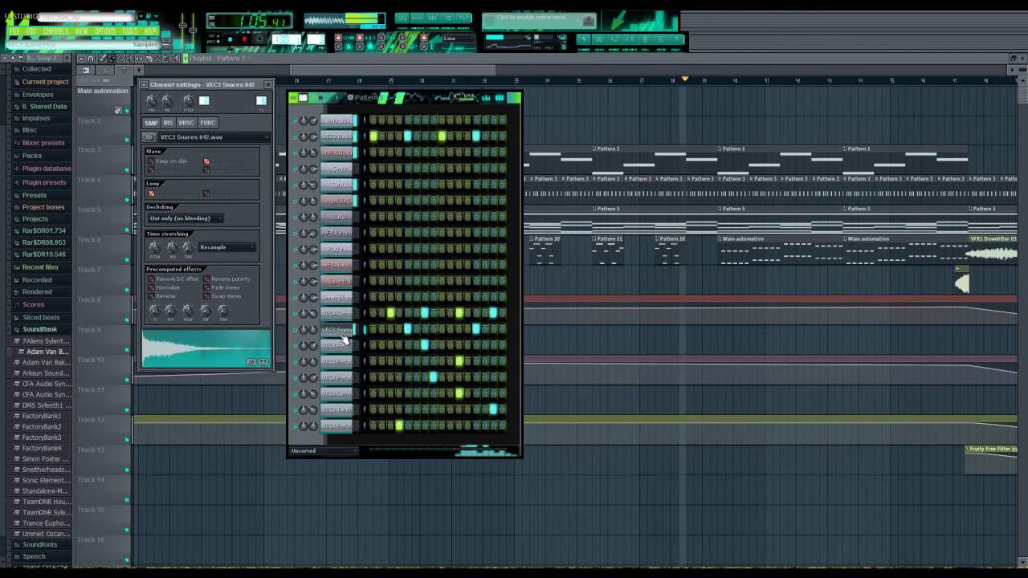
click(341, 362)
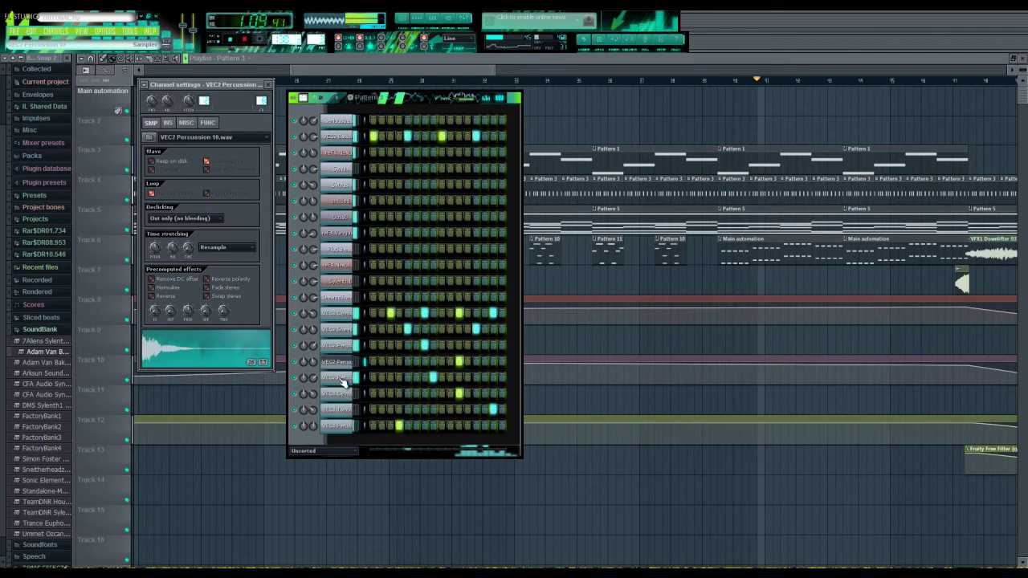
click(344, 378)
click(342, 396)
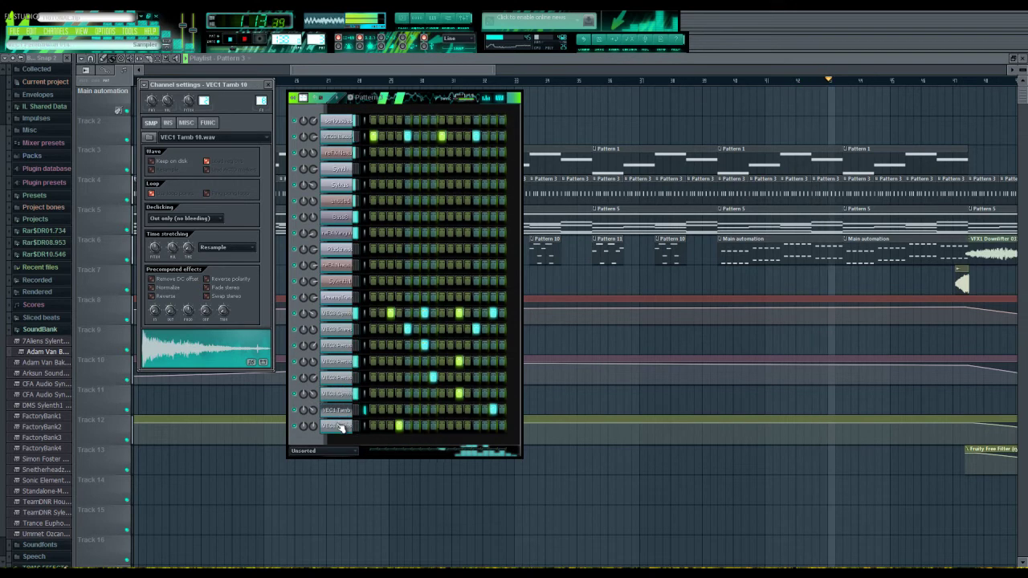
click(338, 427)
Select Pattern 4 and examine the playlist's clips and automation tracks across the whole arrangement.
drag(318, 40, 318, 37)
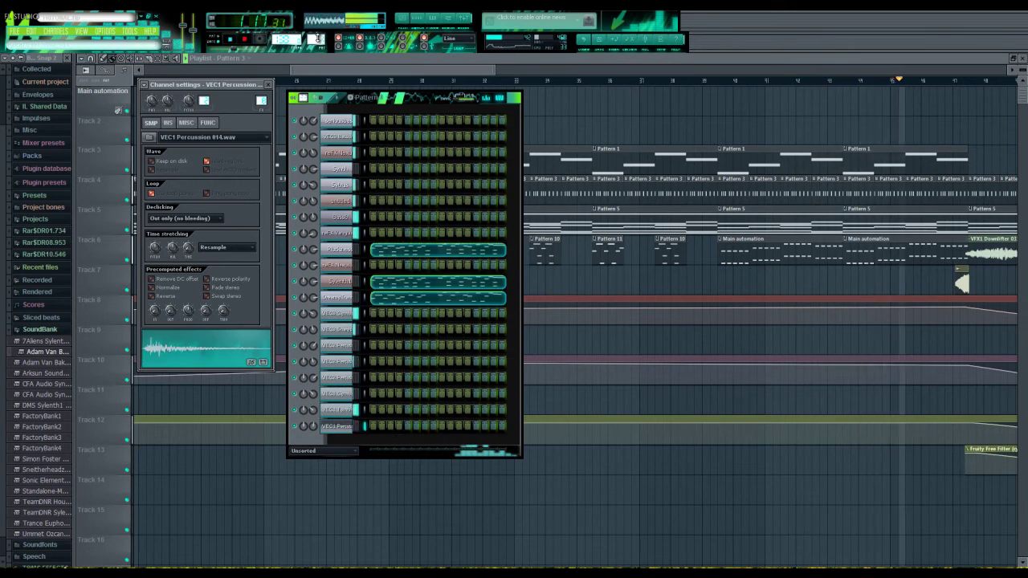
drag(461, 71, 601, 77)
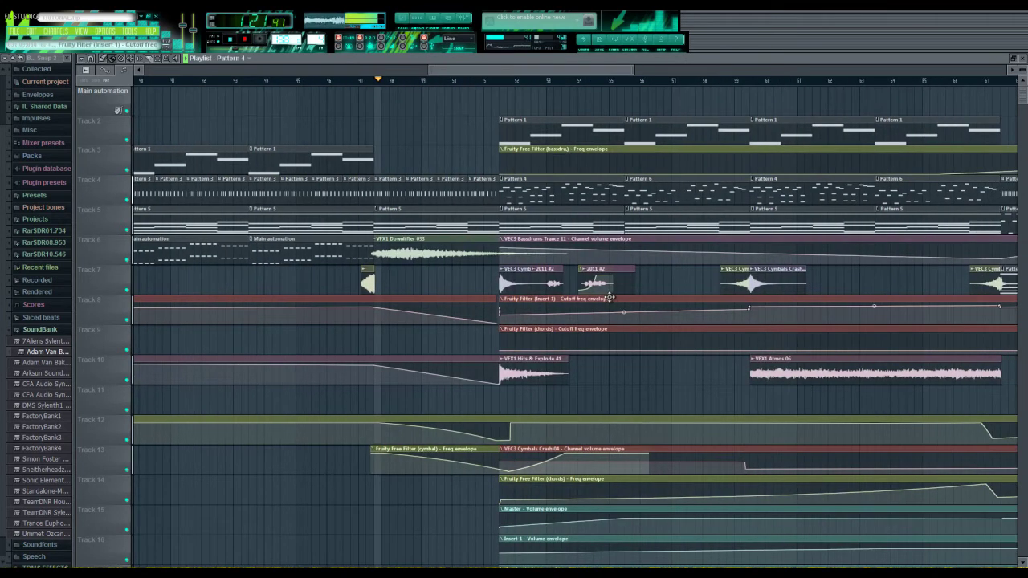
scroll(611, 295, down, 4)
scroll(611, 295, down, 8)
scroll(608, 287, up, 12)
drag(430, 70, 181, 69)
drag(344, 70, 557, 76)
Examine the Pluckiness melody of Pattern 4 in the piano roll.
double_click(392, 194)
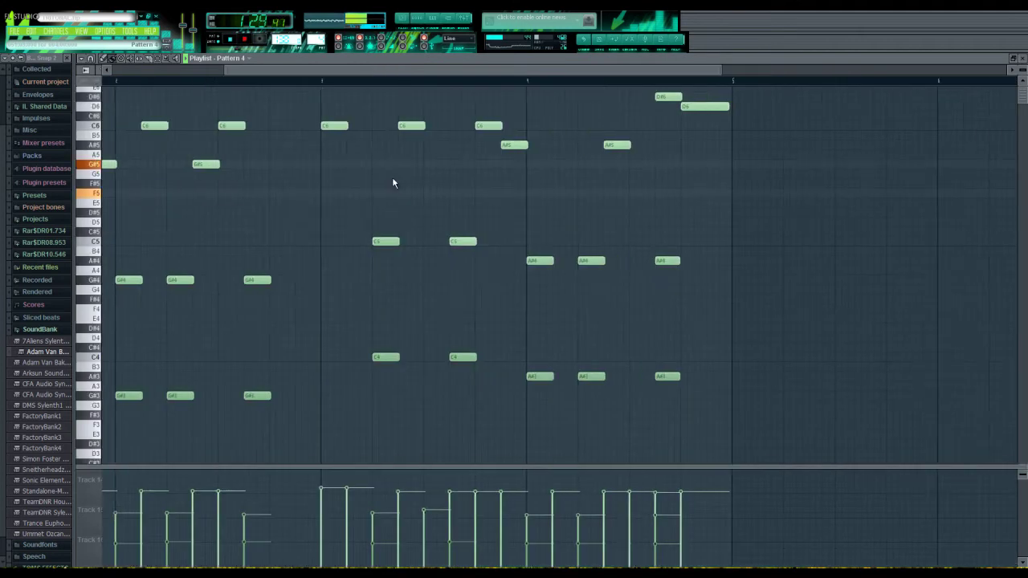
click(408, 19)
click(416, 42)
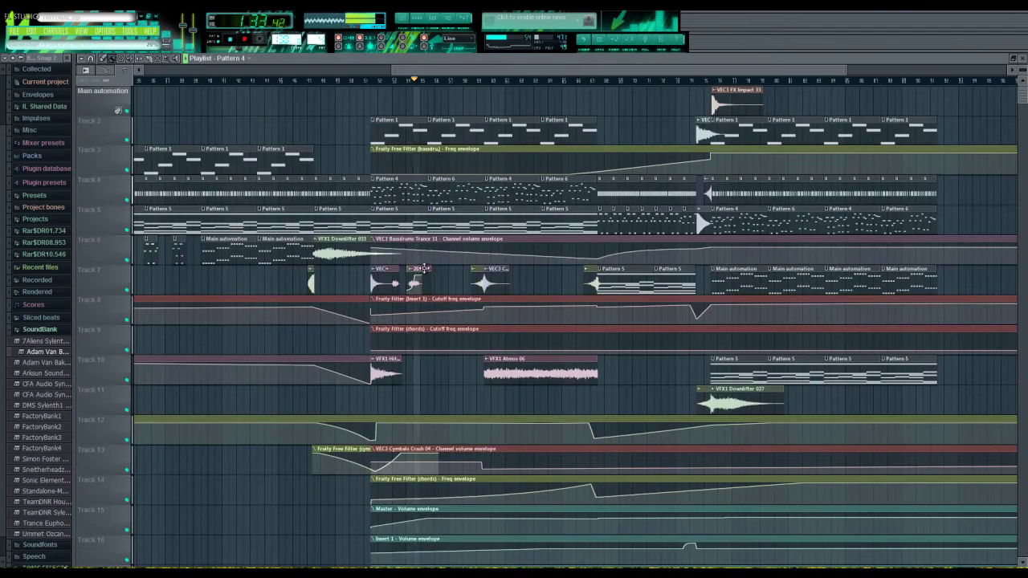
double_click(403, 190)
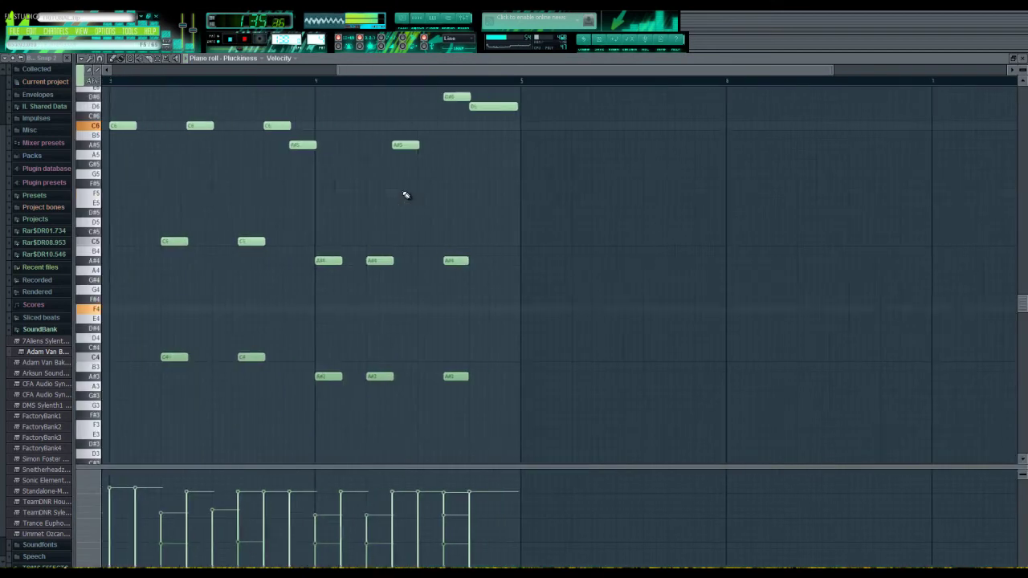
scroll(262, 158, up, 4)
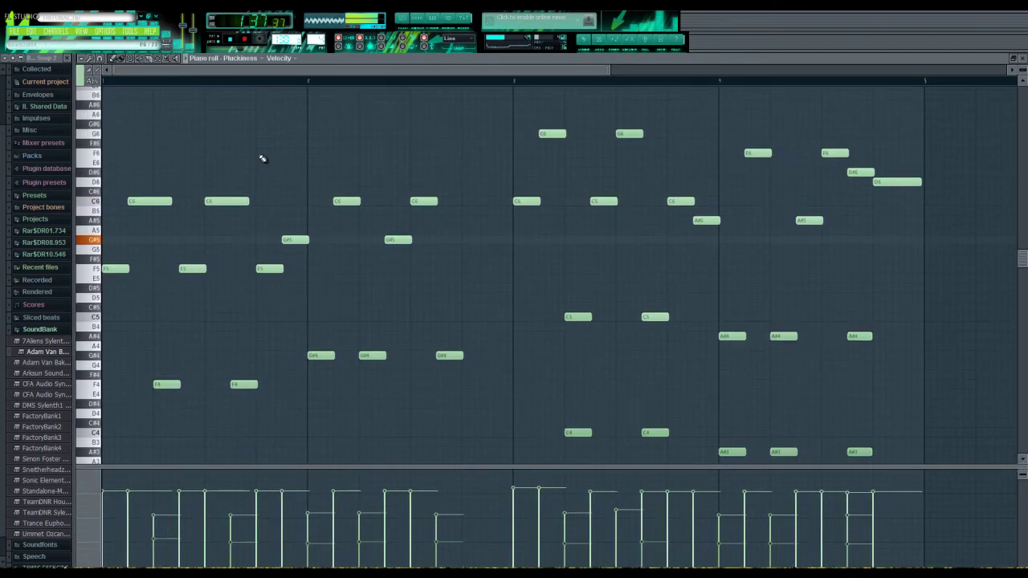
scroll(369, 136, down, 3)
Inspect the Sylenth1 lead channel used in Pattern 4, review the Pluckiness melody again and return to the playlist.
click(428, 17)
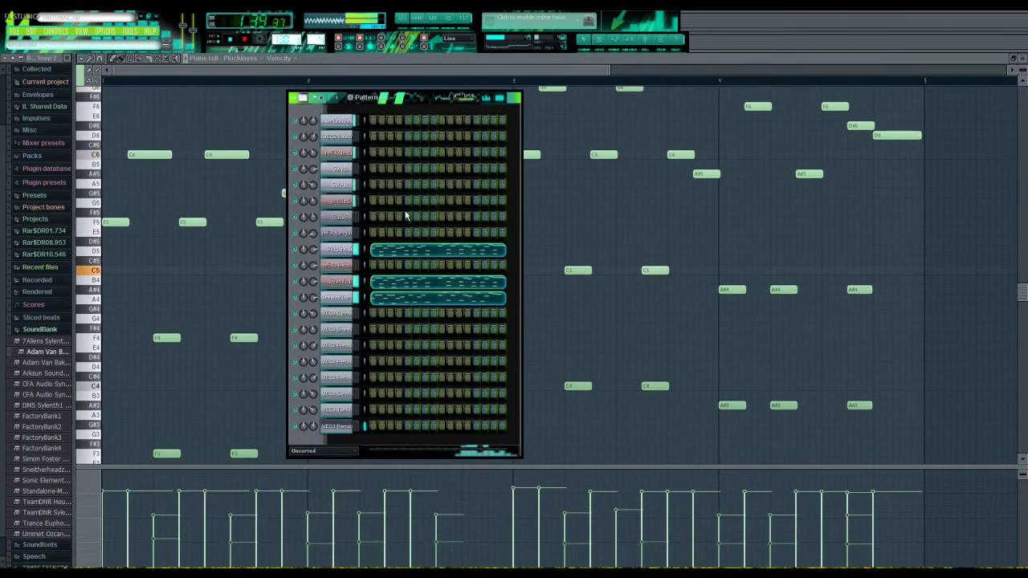
click(337, 282)
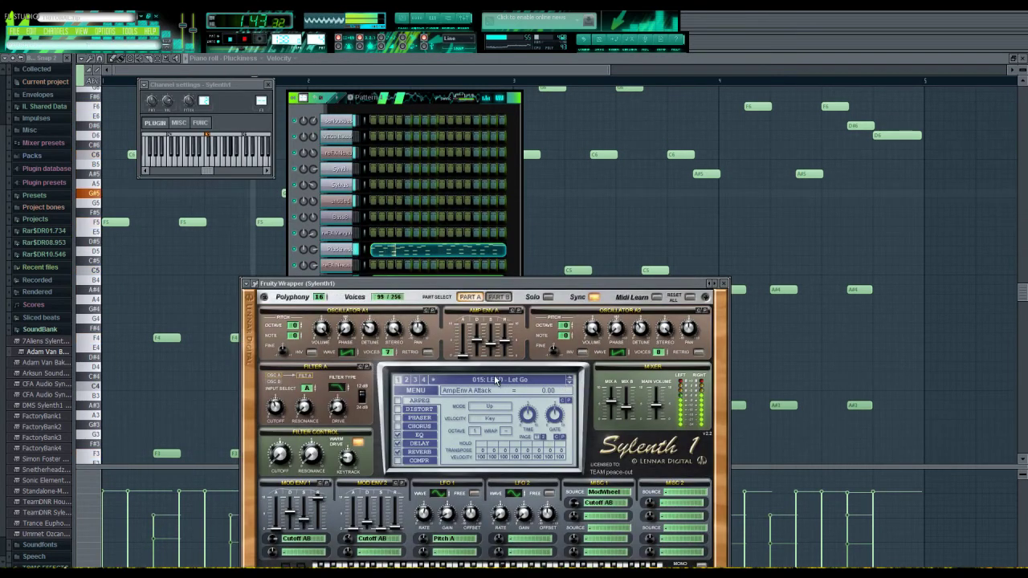
drag(319, 71, 349, 74)
scroll(386, 120, up, 2)
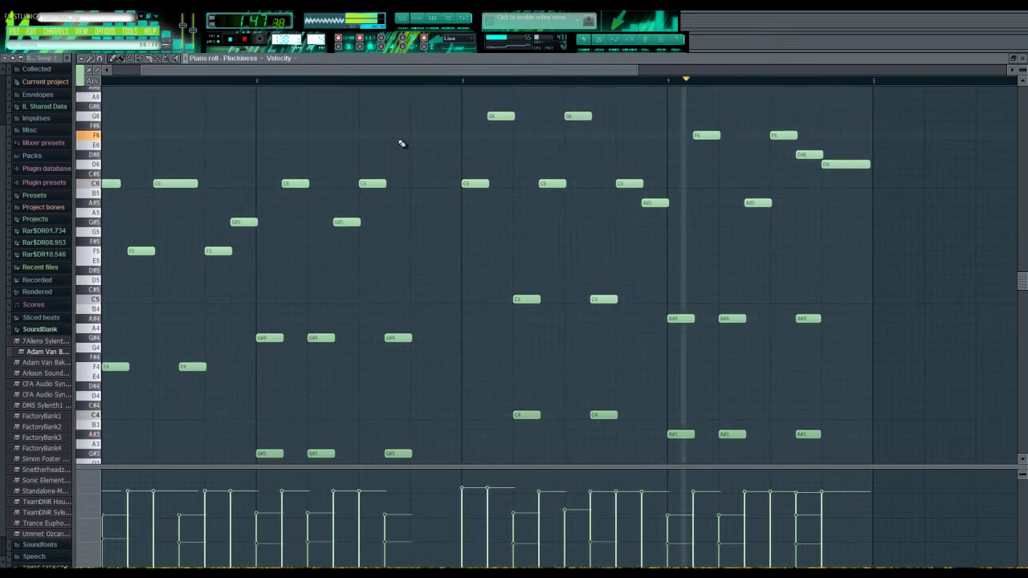
click(403, 17)
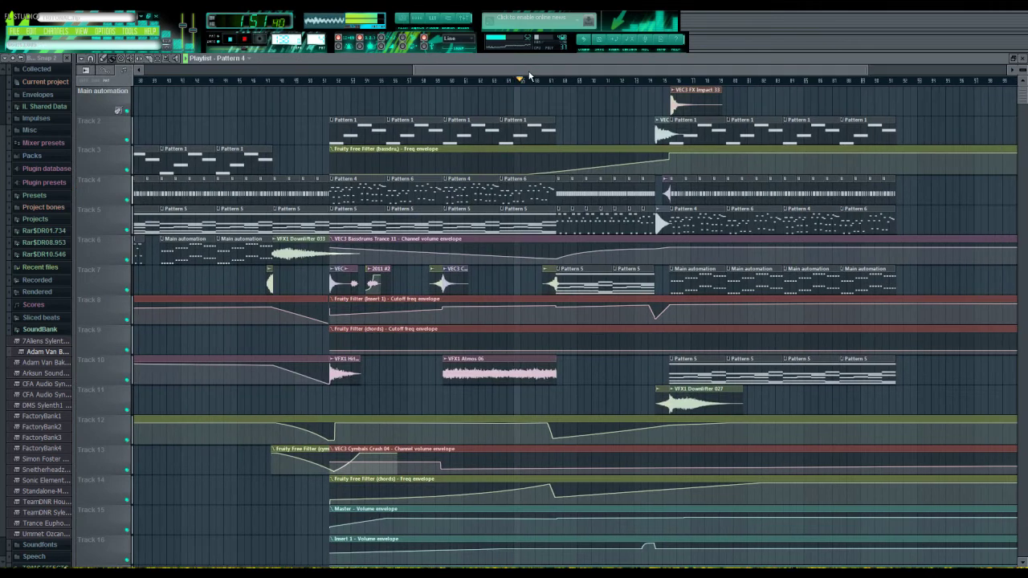
Examine the reFX Nexus chords of the Pattern 5 clip on Track 7 in the piano roll and return to the playlist.
scroll(619, 216, down, 1)
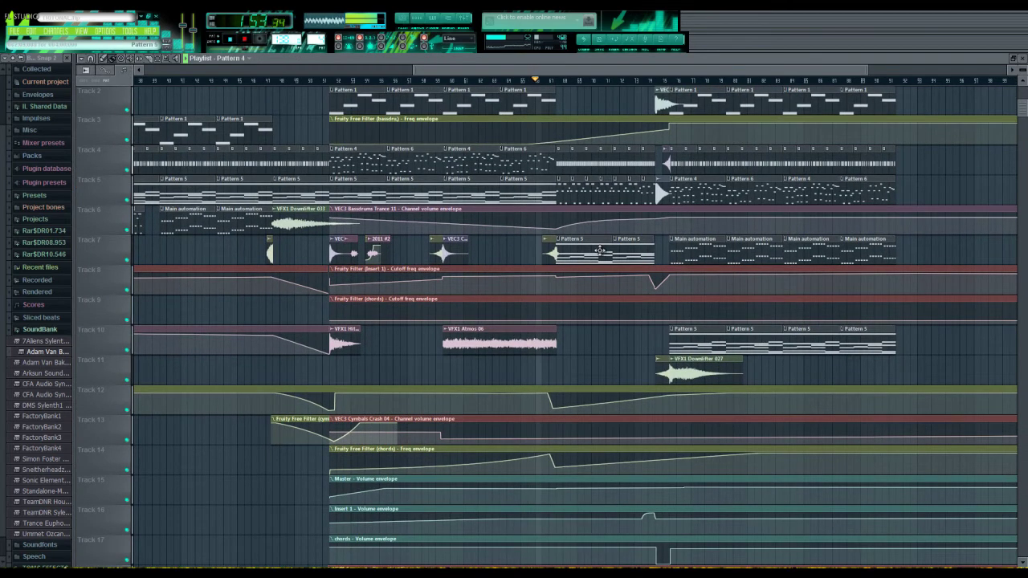
double_click(600, 251)
drag(482, 72, 119, 65)
scroll(314, 211, down, 3)
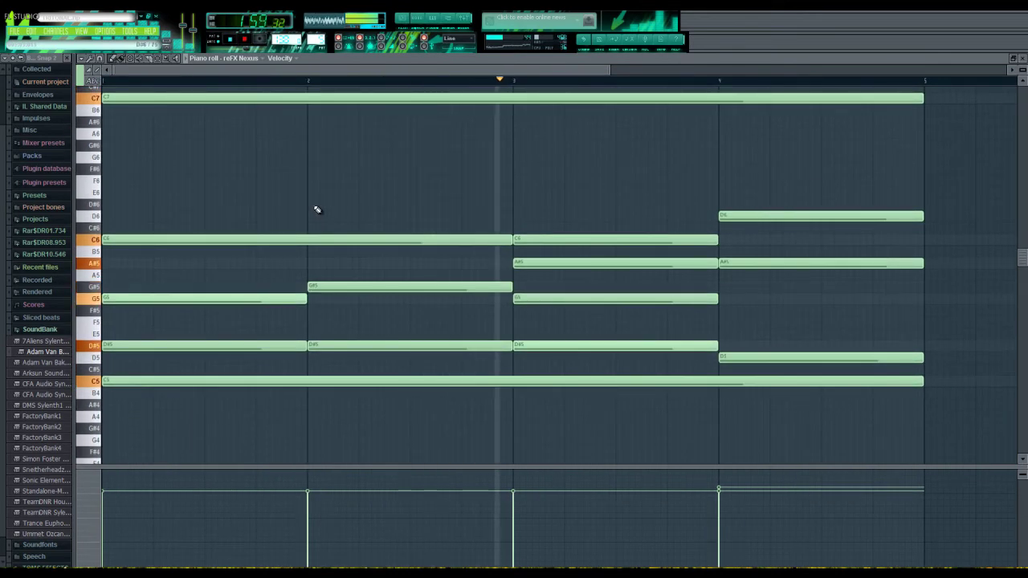
click(399, 20)
Select the Pattern 2 clip on Track 4 and view its drum steps in the step sequencer.
click(630, 161)
key(F6)
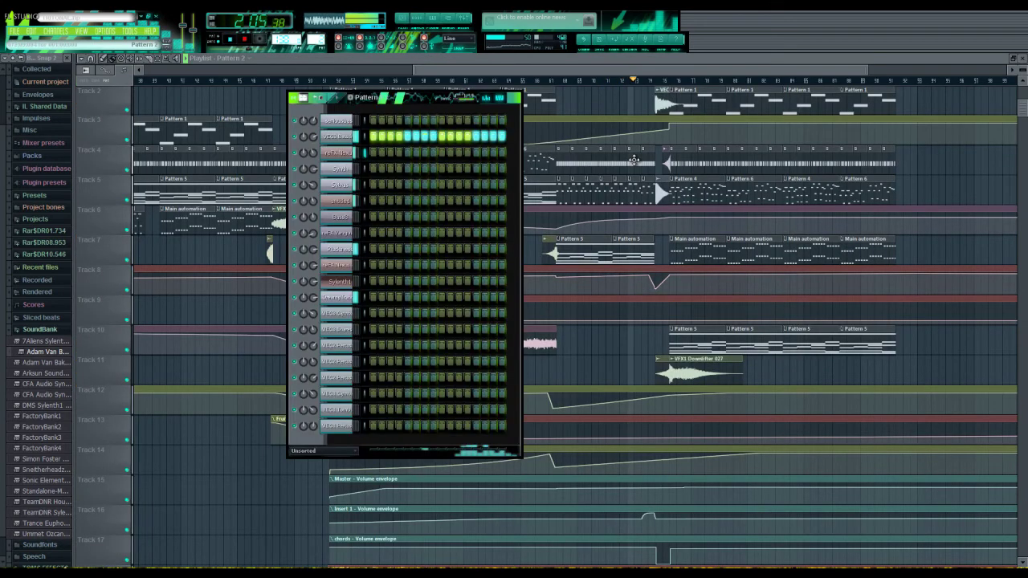
Inspect the channel settings of the VEC3 FX Reverbkicks 07 clip on Track 2 and the VEC2 FX 050 clip on Track 5.
drag(594, 72, 642, 68)
scroll(571, 125, up, 1)
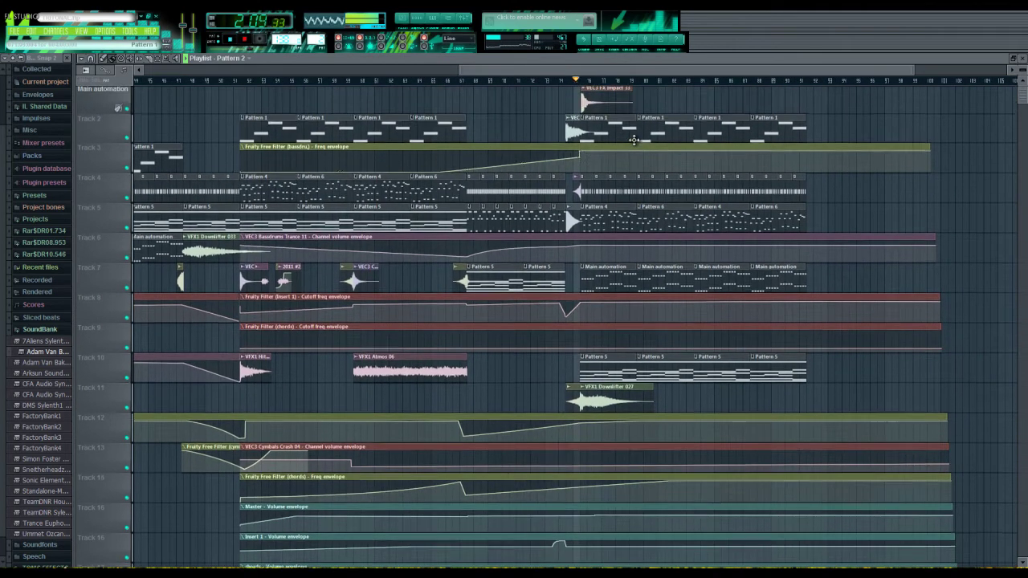
double_click(571, 124)
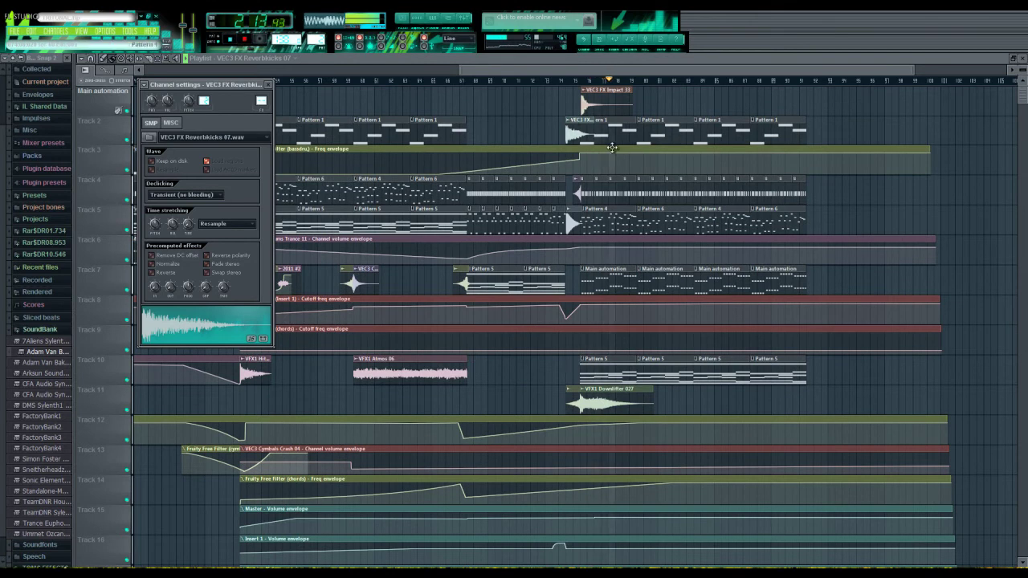
double_click(571, 216)
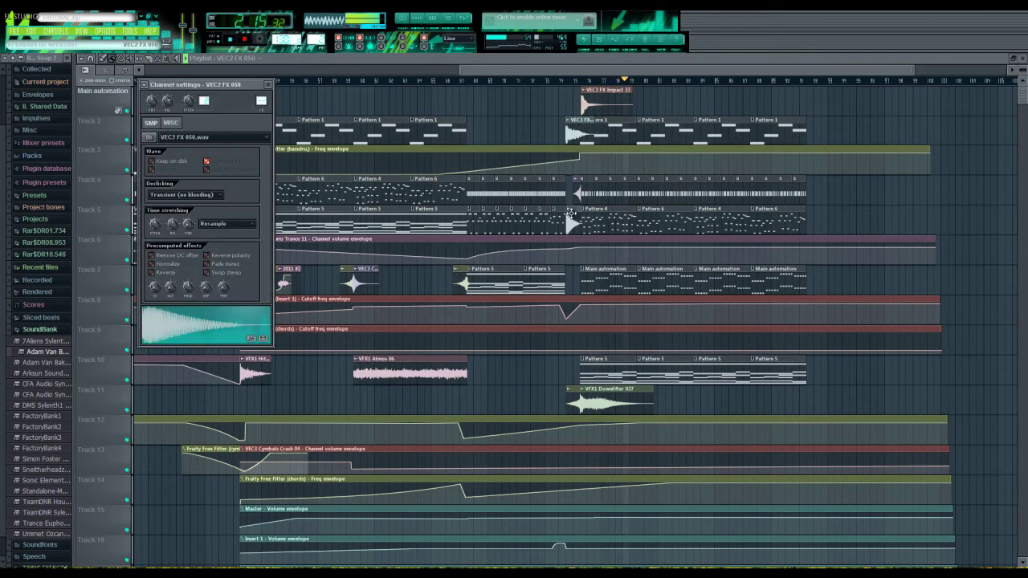
Survey the final section of the playlist, including the automation envelopes on the lower tracks.
drag(578, 71, 620, 67)
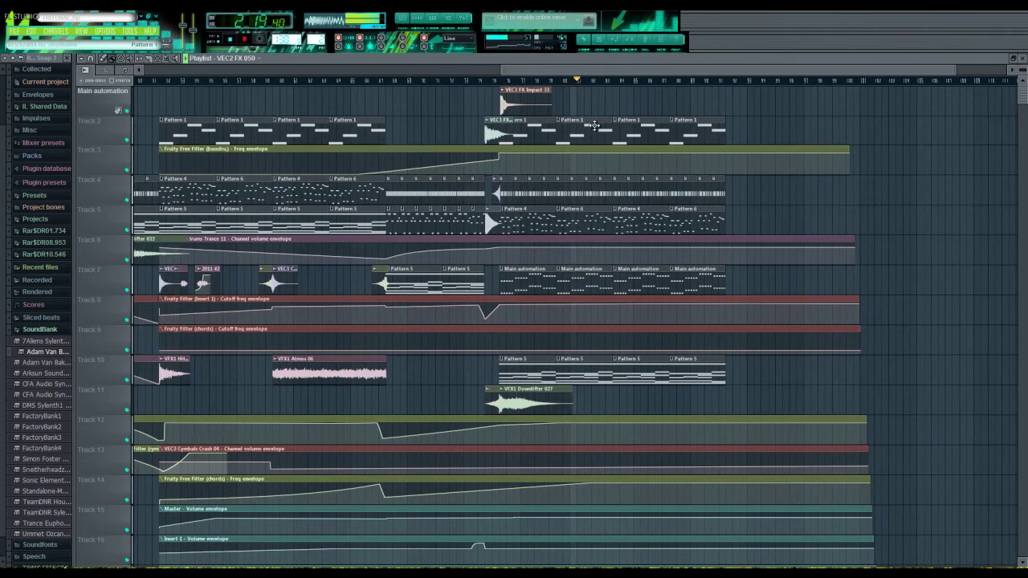
scroll(618, 241, down, 4)
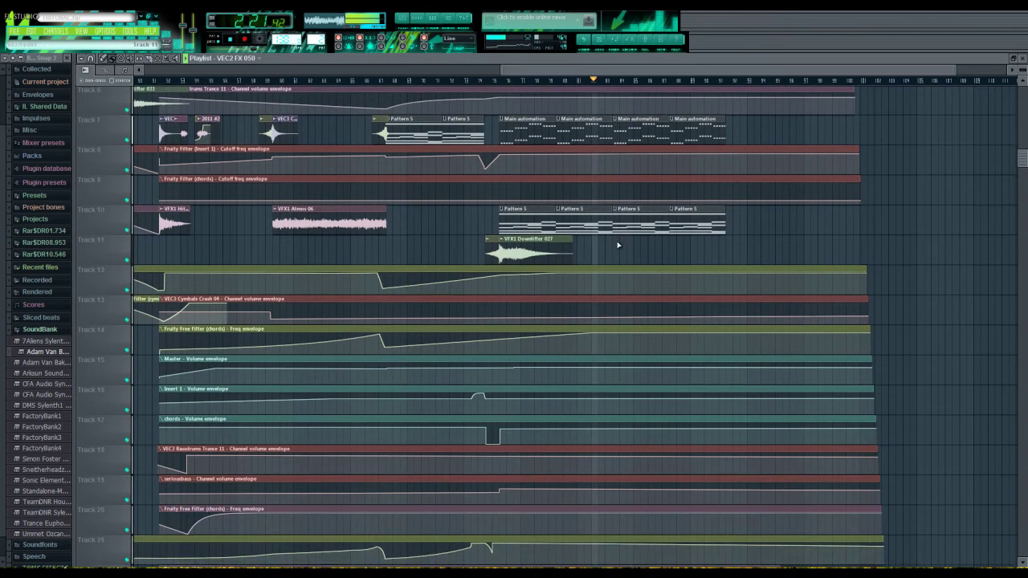
scroll(619, 245, up, 4)
drag(583, 74, 626, 72)
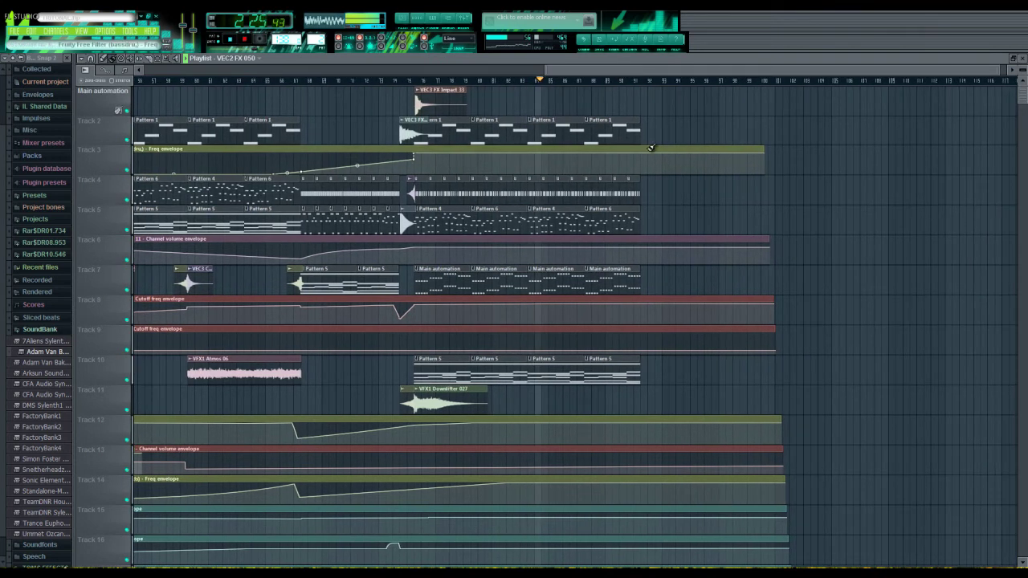
Review the effects on the percussion, Insert 1 and Insert 11 mixer tracks, and return to the playlist.
click(464, 18)
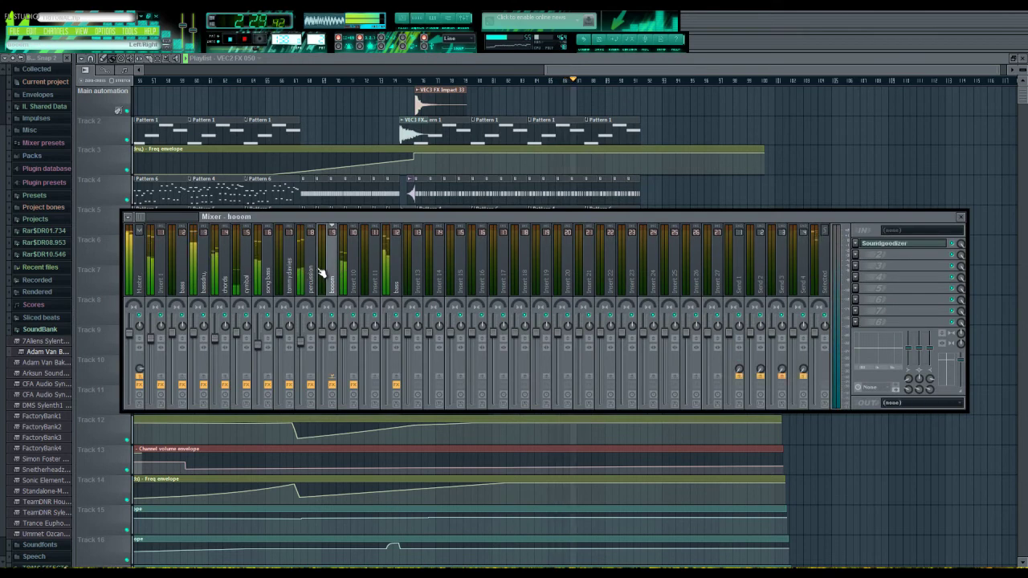
click(302, 279)
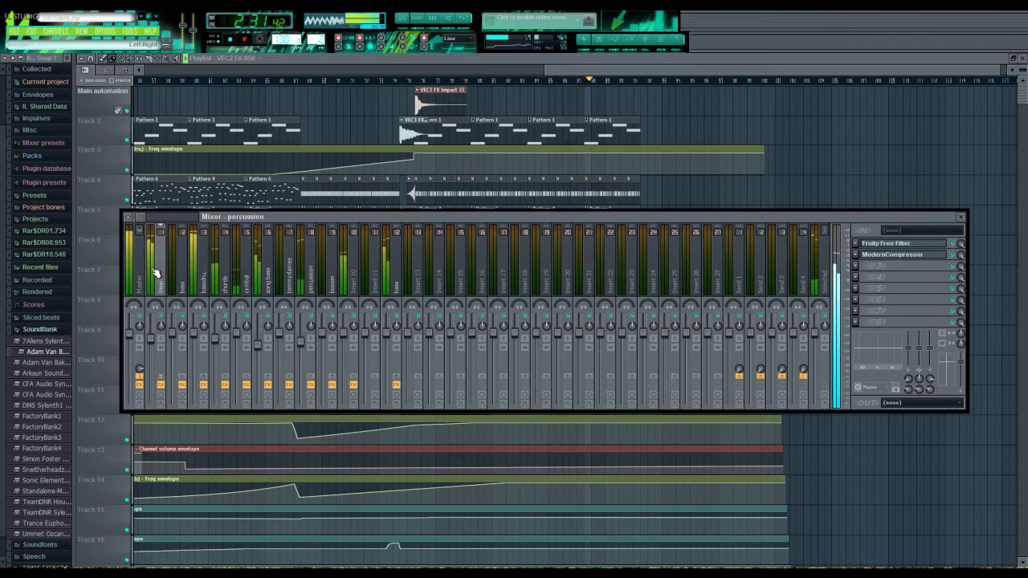
click(374, 249)
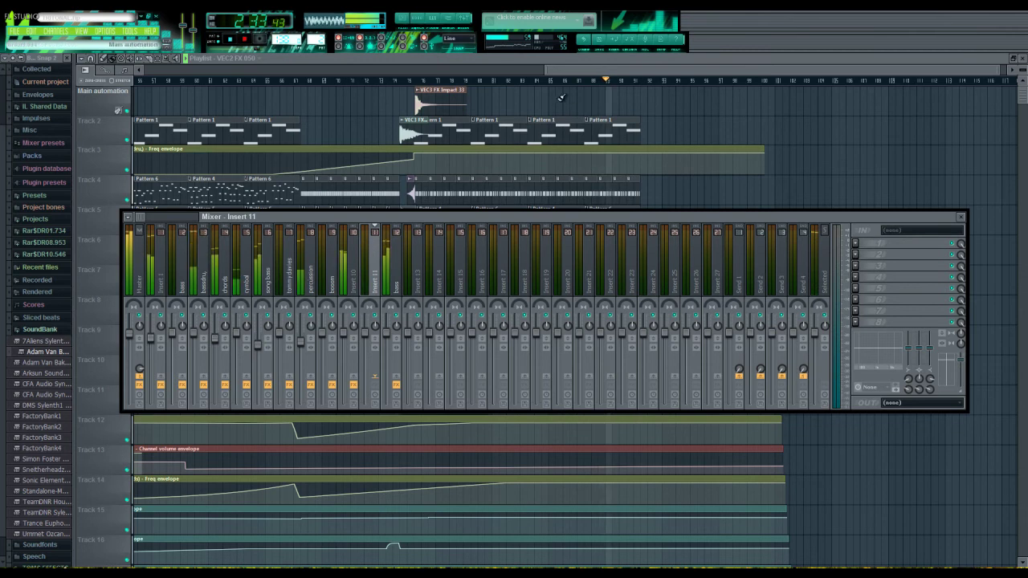
key(F9)
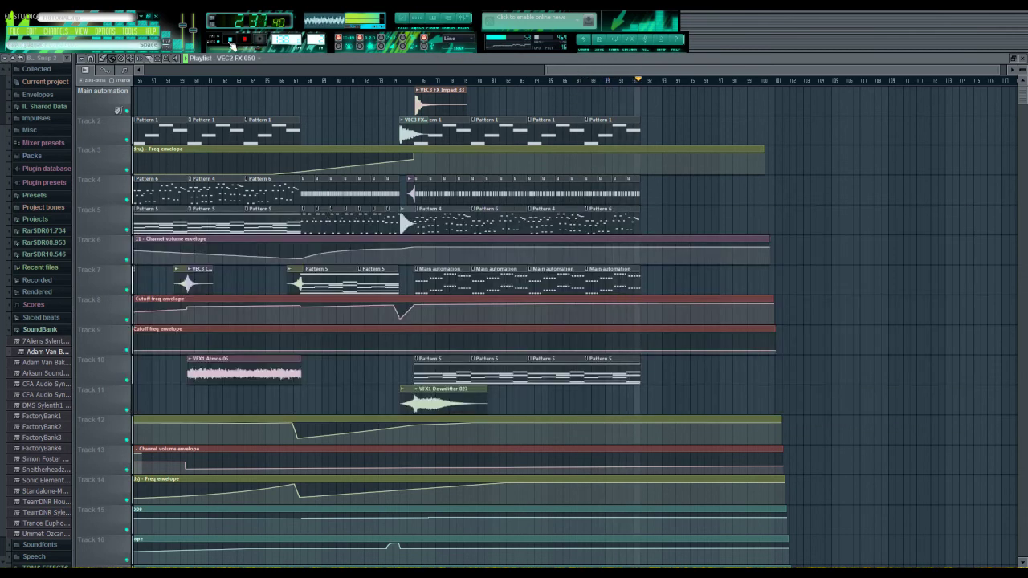
Play Pattern 1 in the step sequencer and inspect the Sytrus synth on its seriousbass channel.
click(420, 21)
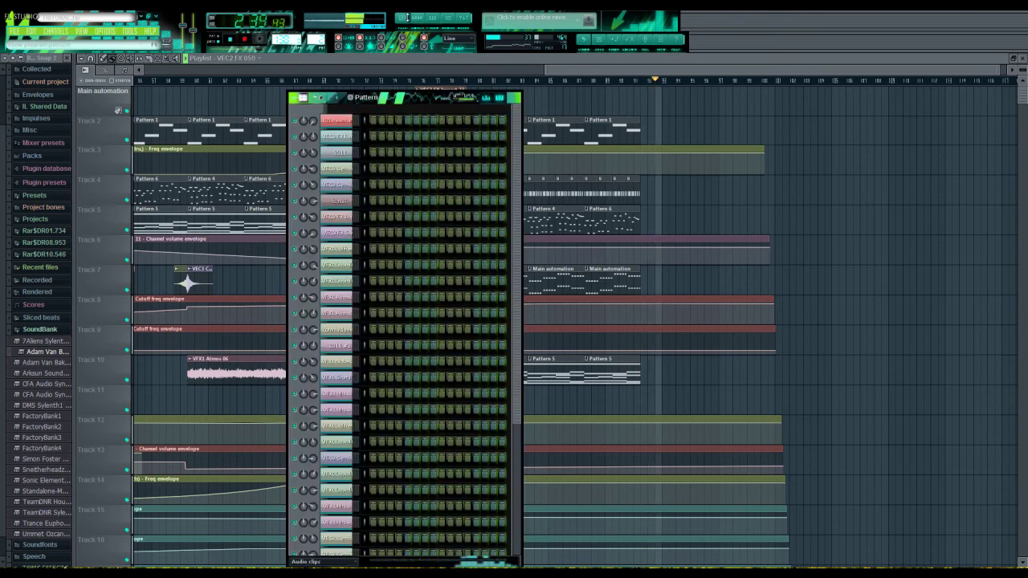
click(320, 40)
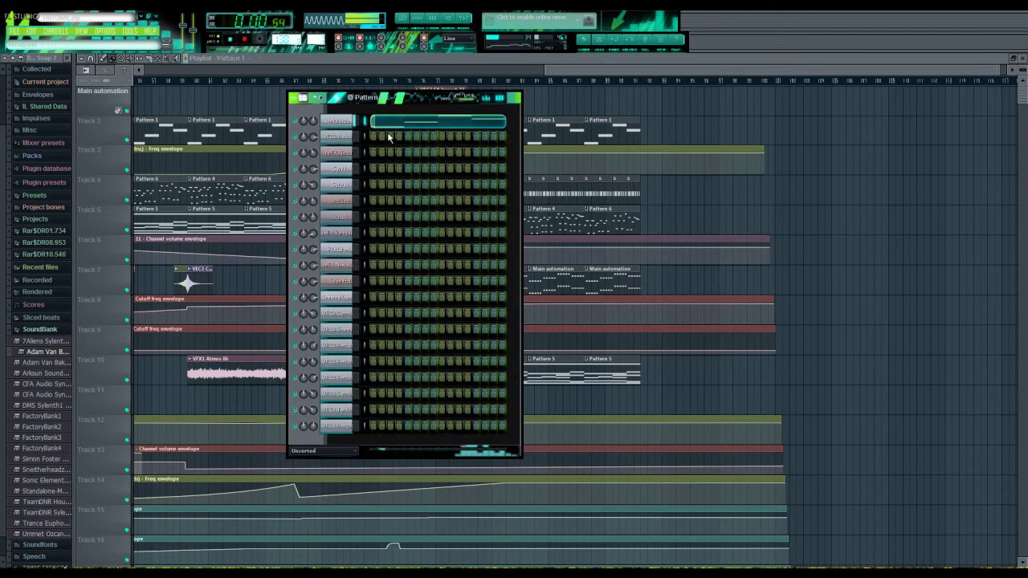
click(347, 125)
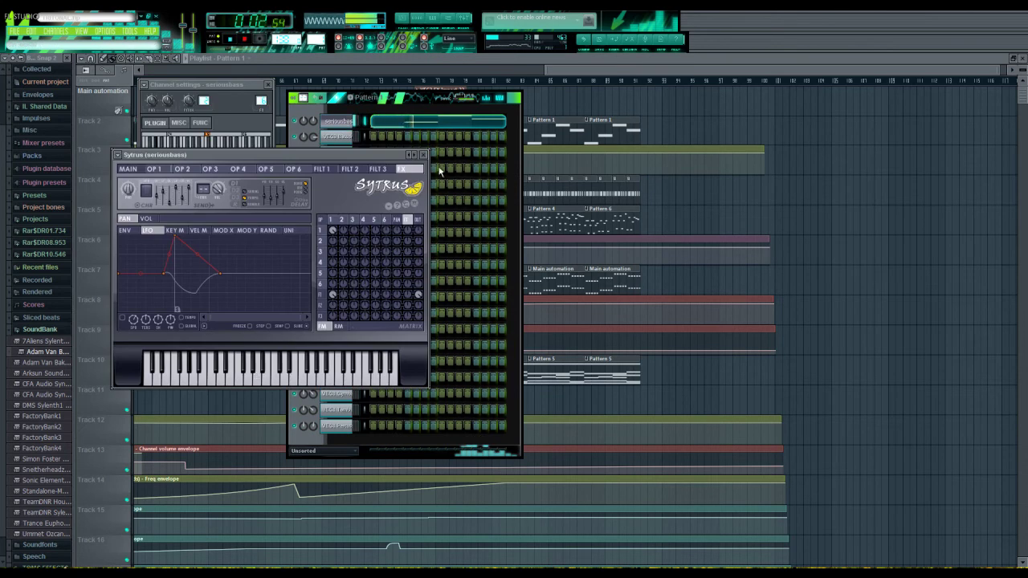
click(352, 103)
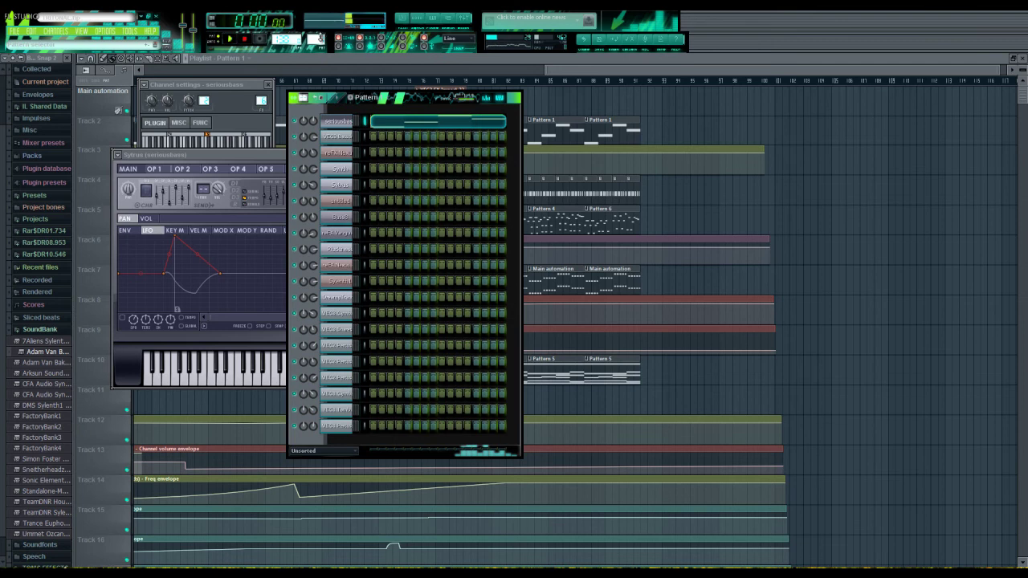
Play through the drum patterns up to Pattern 4 and inspect the Sylenth1 channel with its LEAD - Let Go preset.
drag(321, 38, 321, 36)
scroll(311, 39, up, 1)
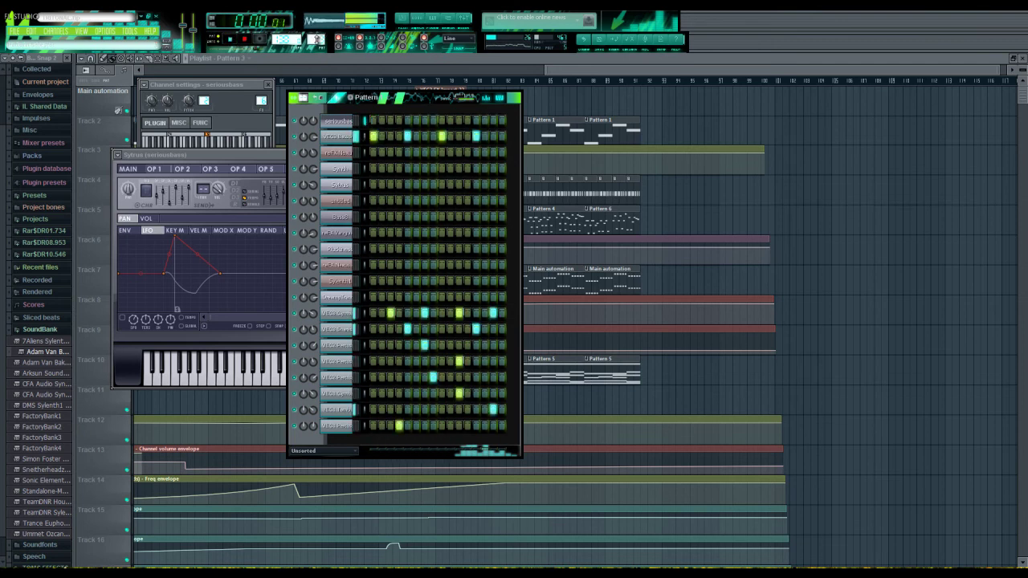
scroll(318, 39, up, 1)
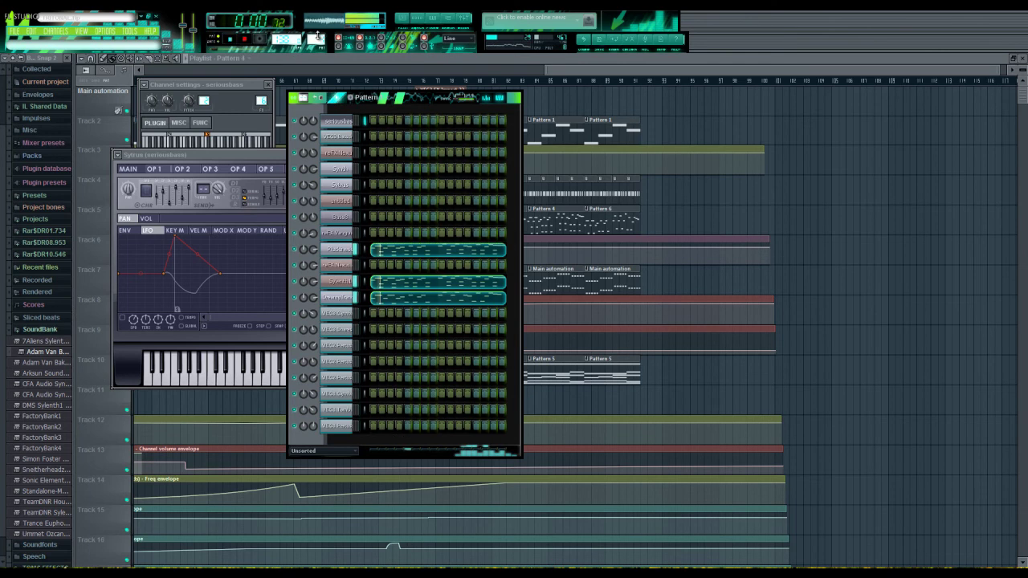
click(342, 282)
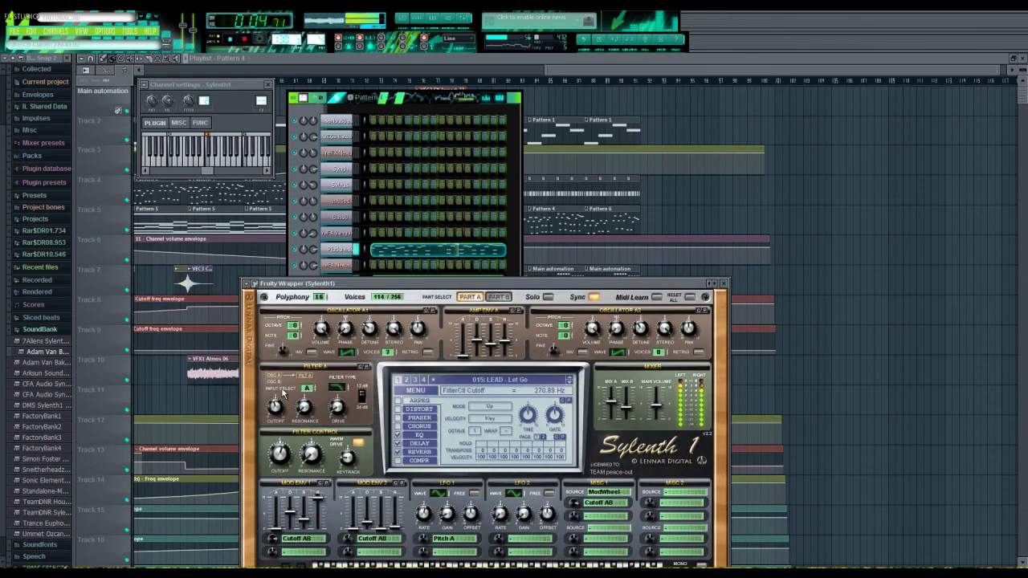
click(387, 110)
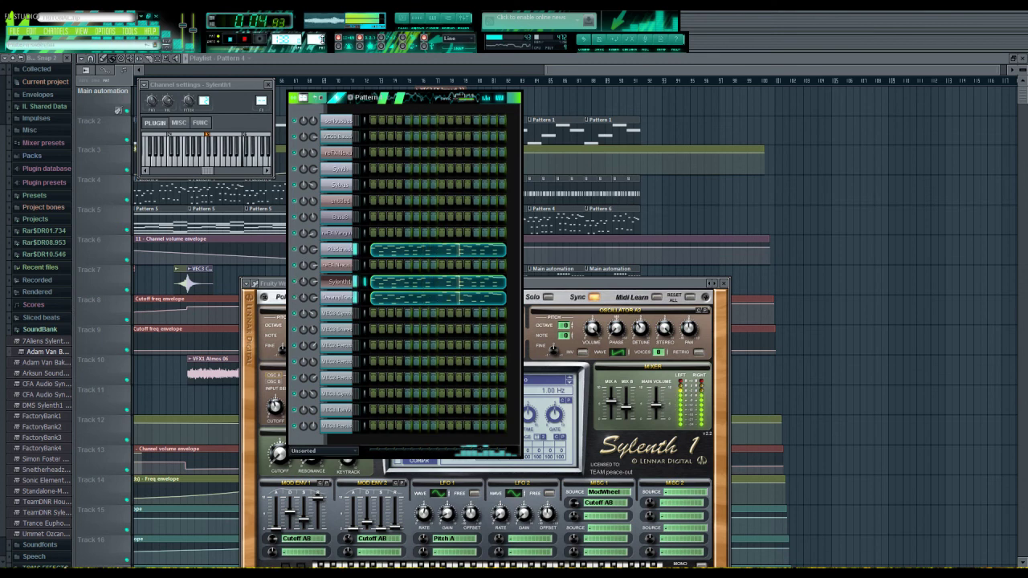
Play Pattern 5 and inspect the V-Station, Sytrus and reFX Nexus synths behind its chords.
drag(322, 39, 320, 34)
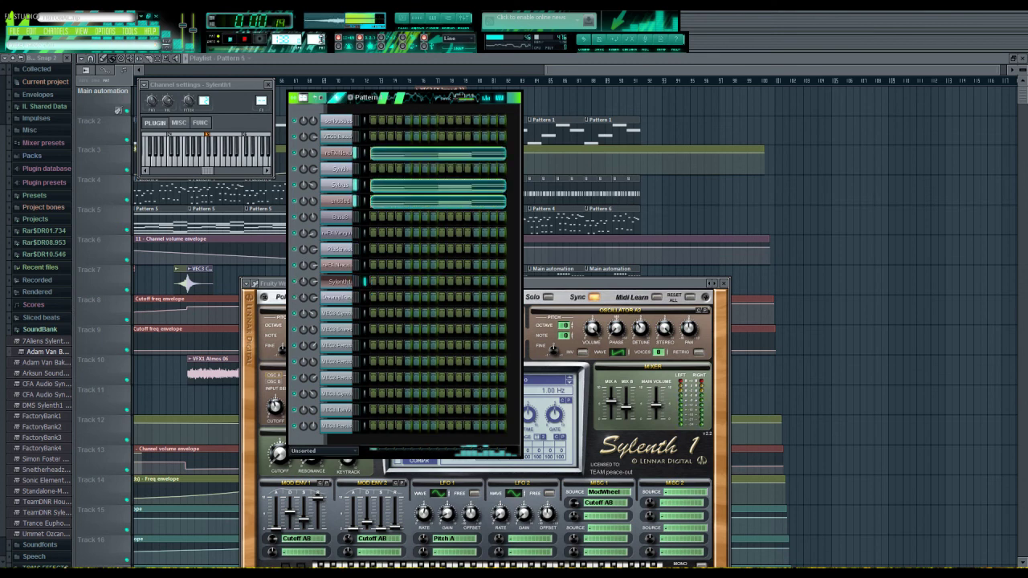
click(340, 202)
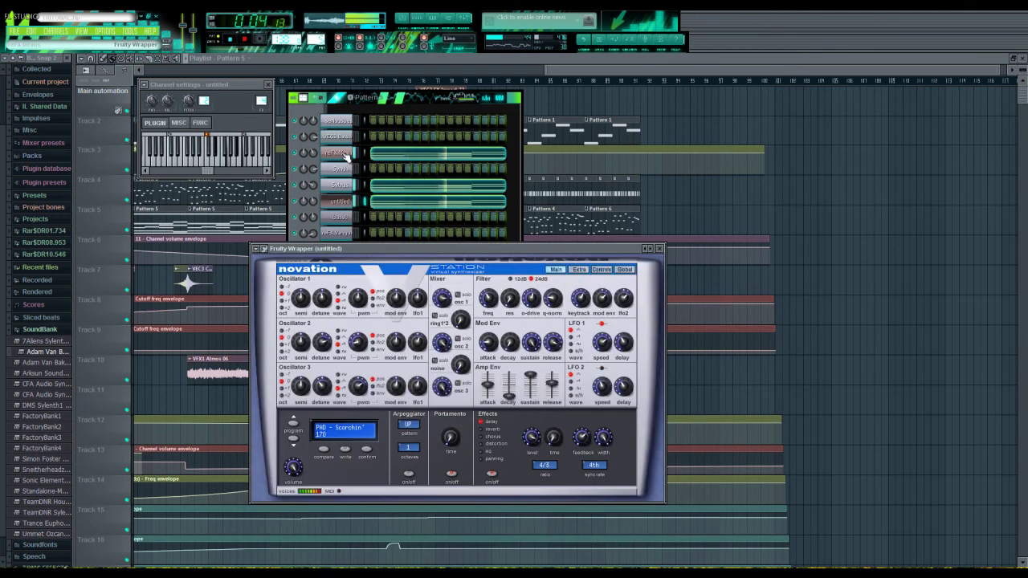
click(340, 186)
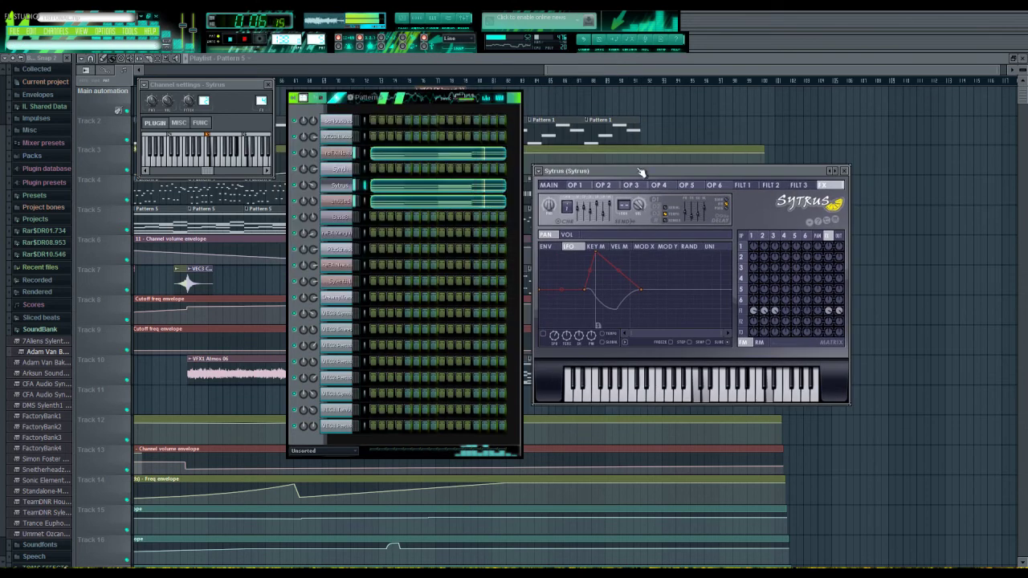
click(340, 153)
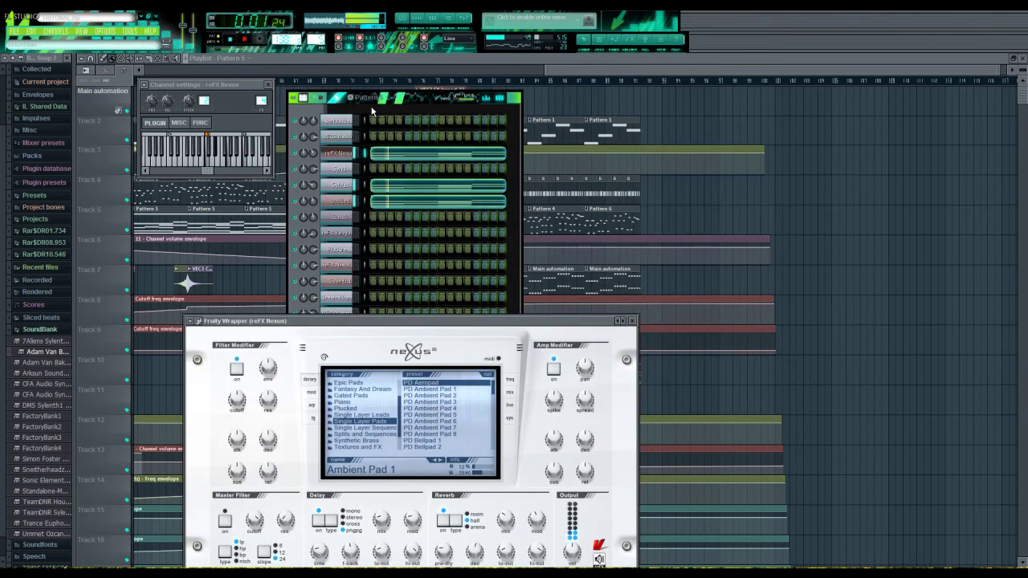
click(372, 111)
Play Pattern 6 and Pattern 7 in the step sequencer.
key(space)
drag(317, 38, 317, 33)
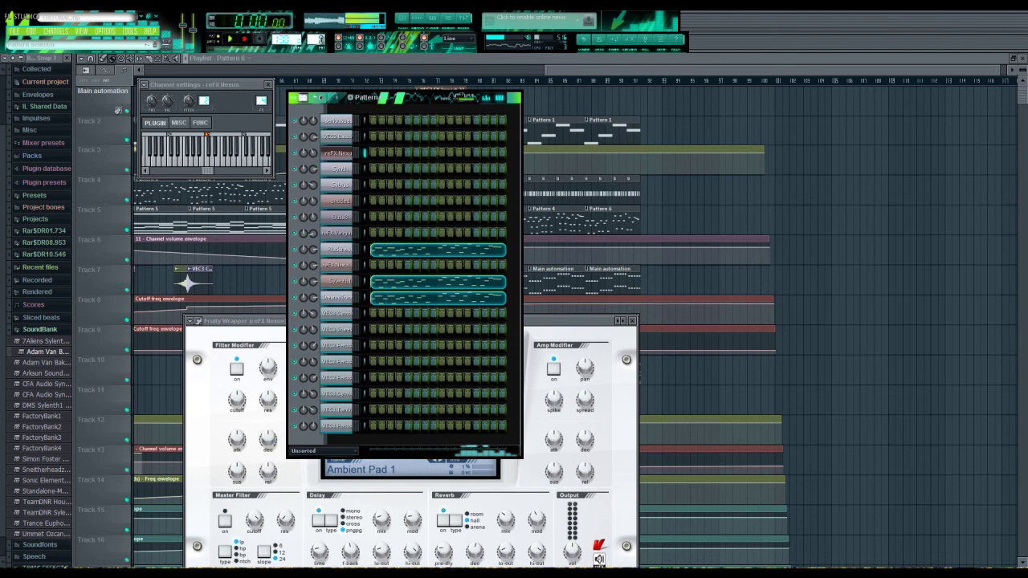
scroll(316, 35, up, 1)
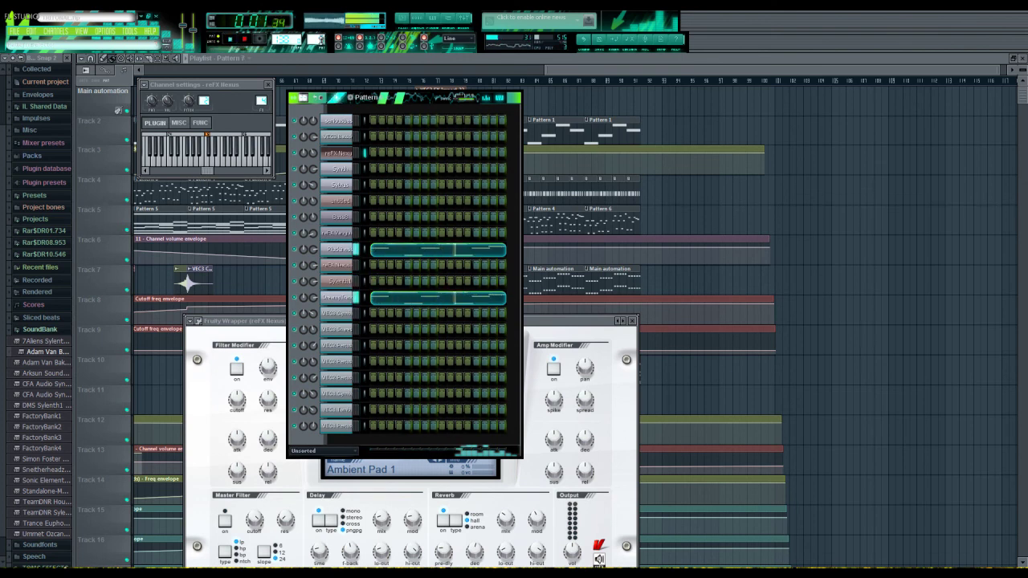
Open Insert 1's Fruity Free Filter in the mixer and raise its frequency to 16000 Hz while playing Pattern 8.
key(F9)
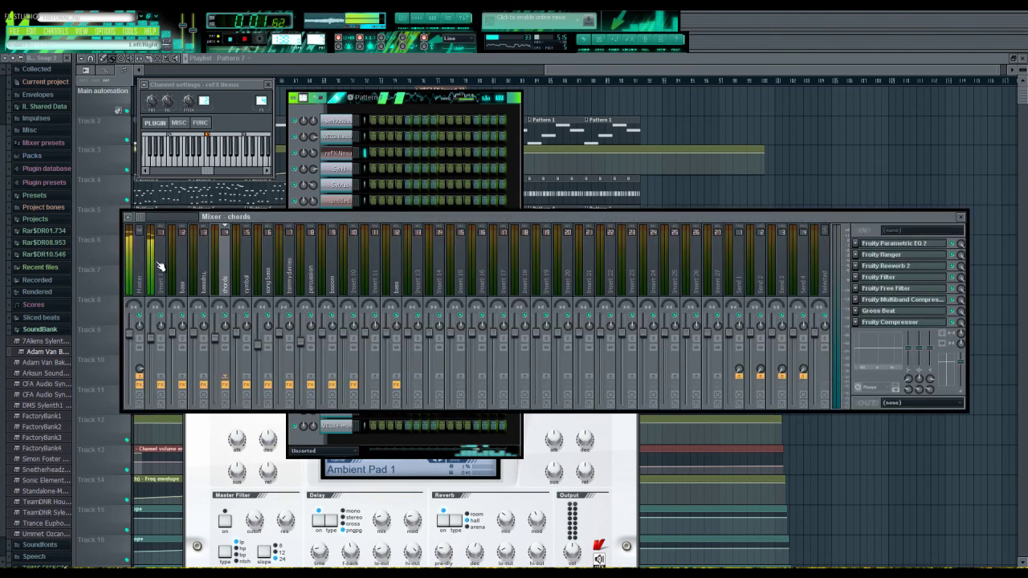
click(898, 256)
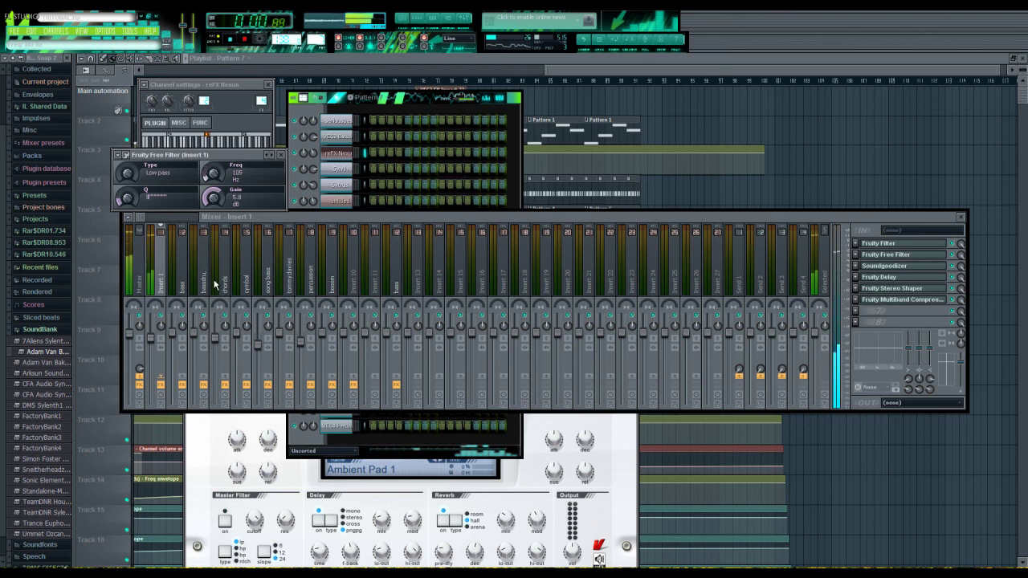
click(379, 109)
key(space)
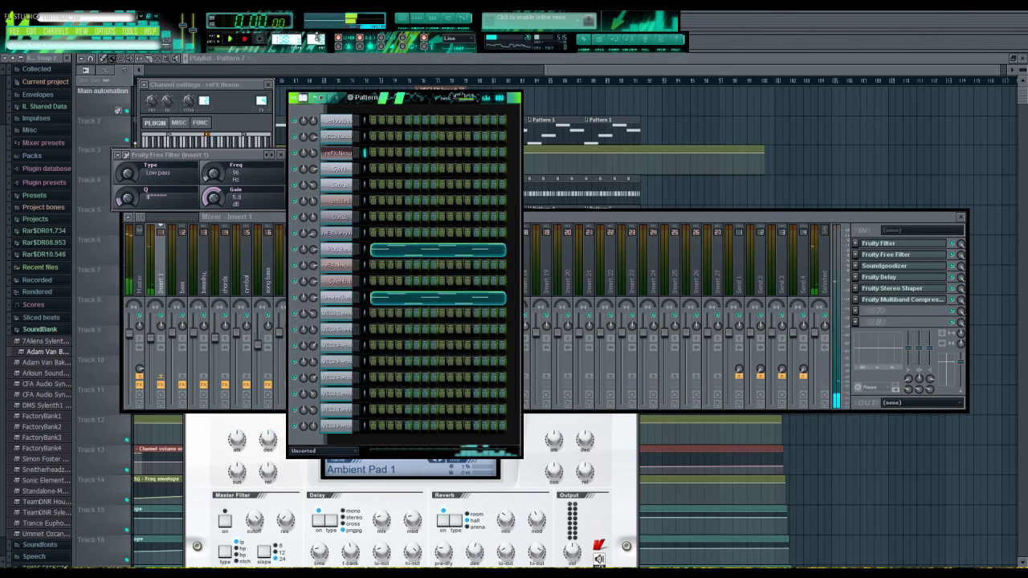
key(space)
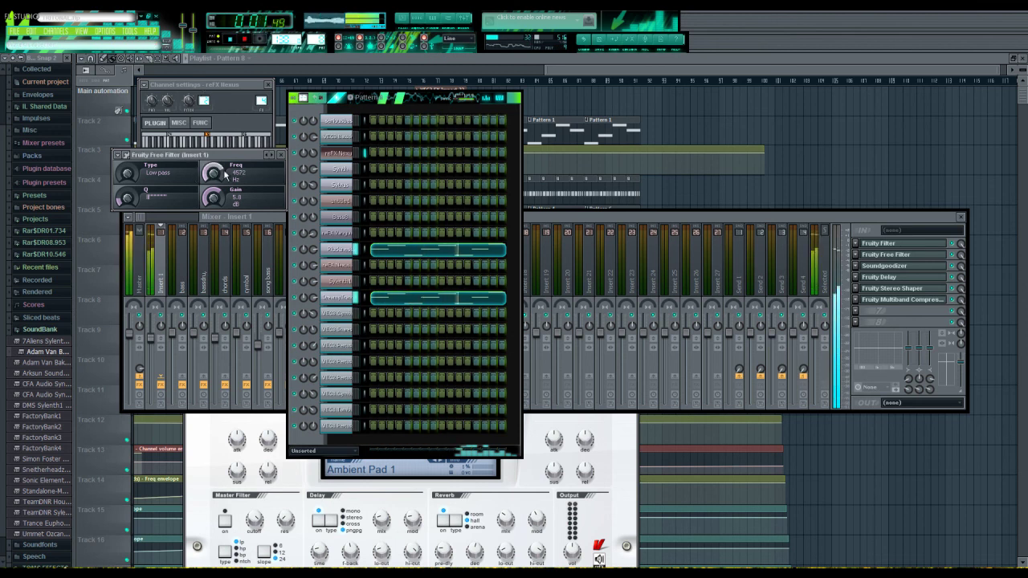
key(space)
Play the Main automation pattern and inspect the reFX Vanguard and V-Station bass synths it uses.
drag(321, 37, 322, 44)
key(space)
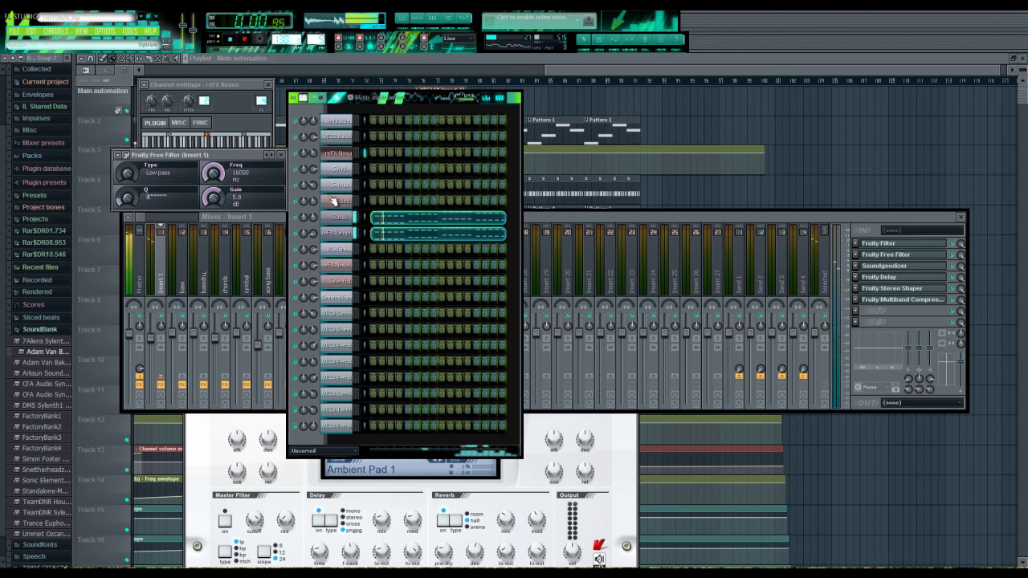
click(339, 235)
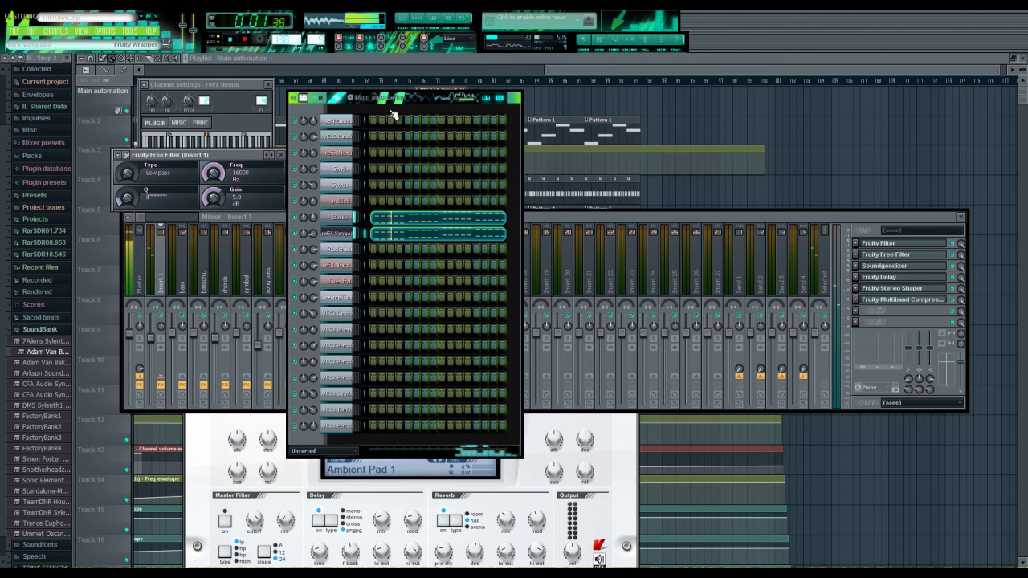
click(337, 233)
click(424, 111)
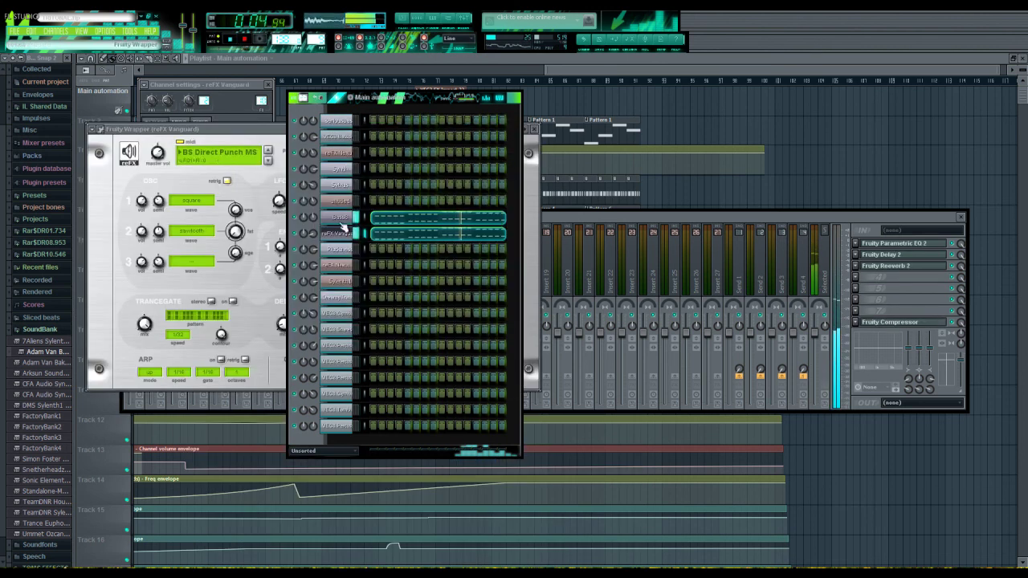
click(341, 219)
click(406, 114)
Play through the remaining patterns in the step sequencer up to Pattern 12.
key(space)
drag(316, 42, 316, 37)
key(space)
key(space)
scroll(317, 40, up, 2)
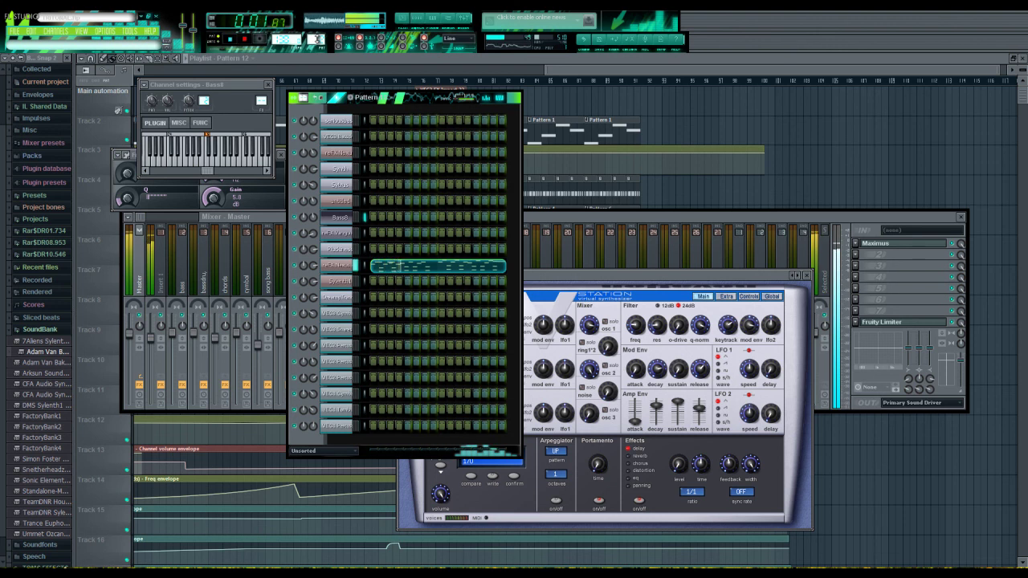
scroll(317, 40, up, 1)
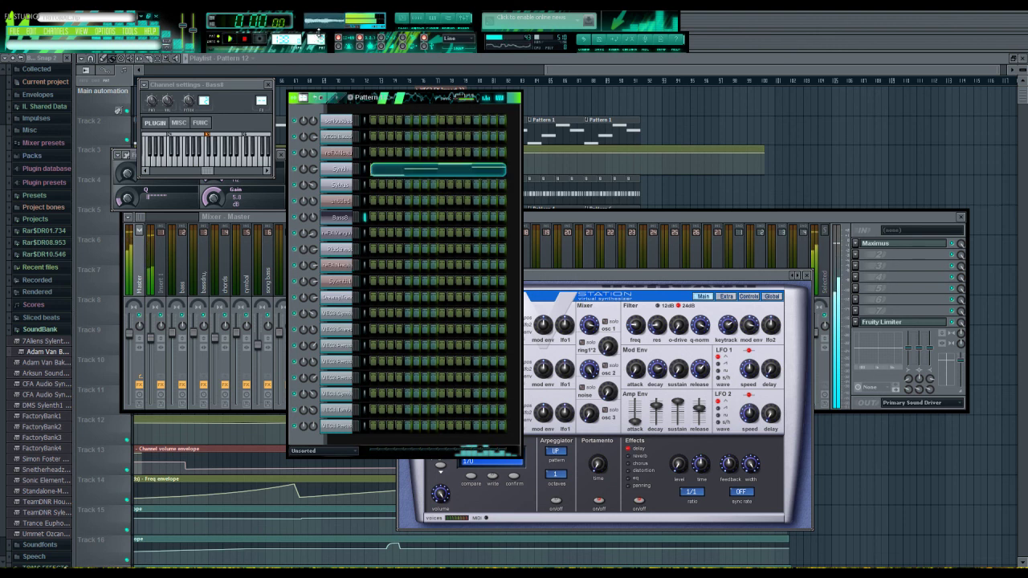